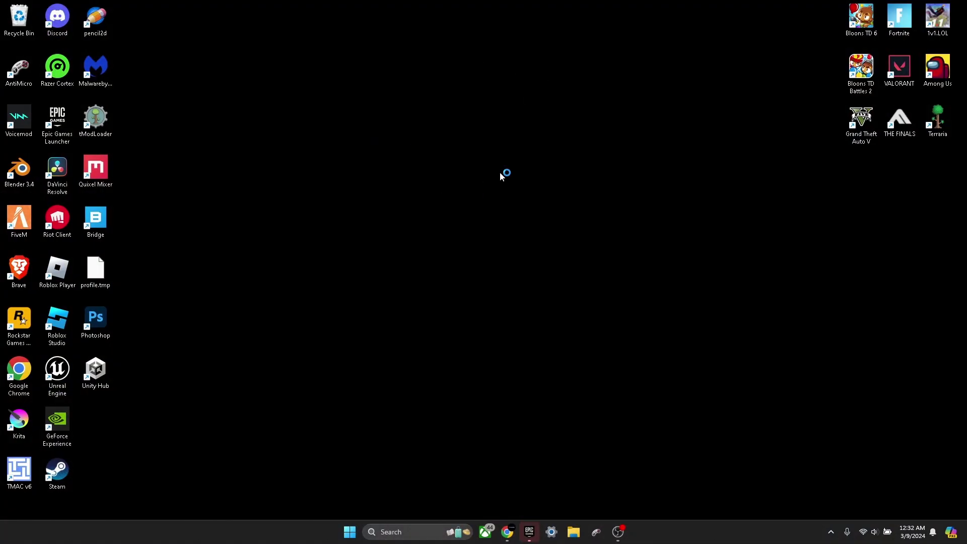
- Open Personalization from the desktop's Personalize menu and go to the Background page
right_click(499, 173)
left_click(537, 317)
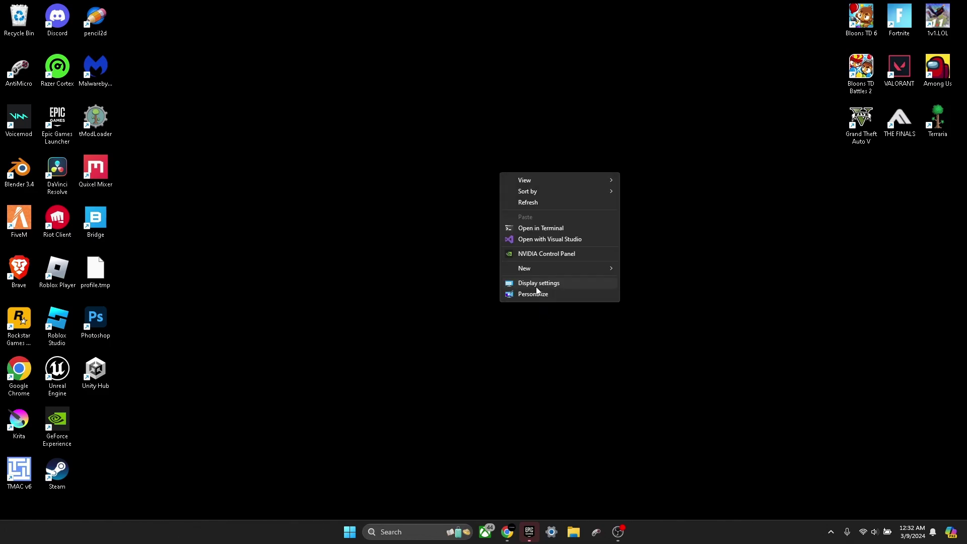
left_click(536, 294)
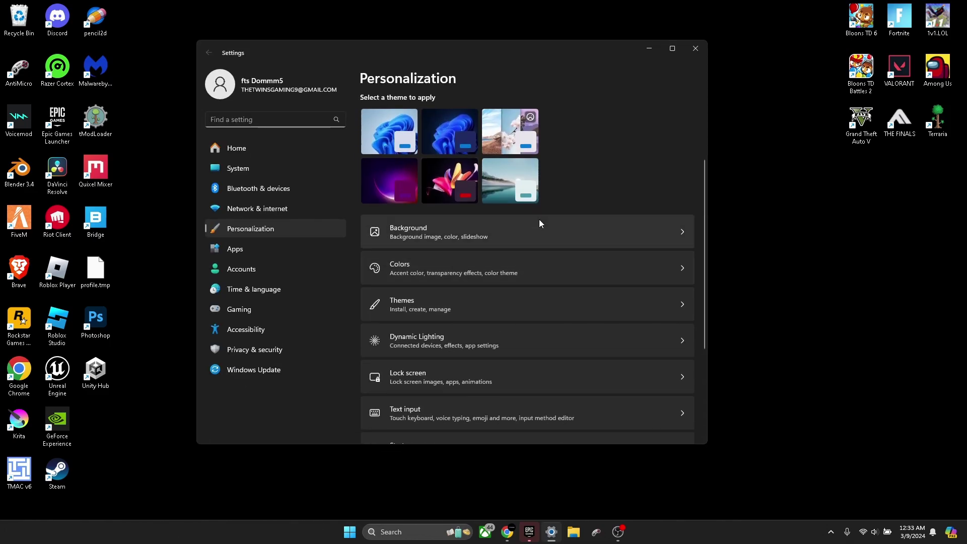
left_click(696, 49)
right_click(477, 145)
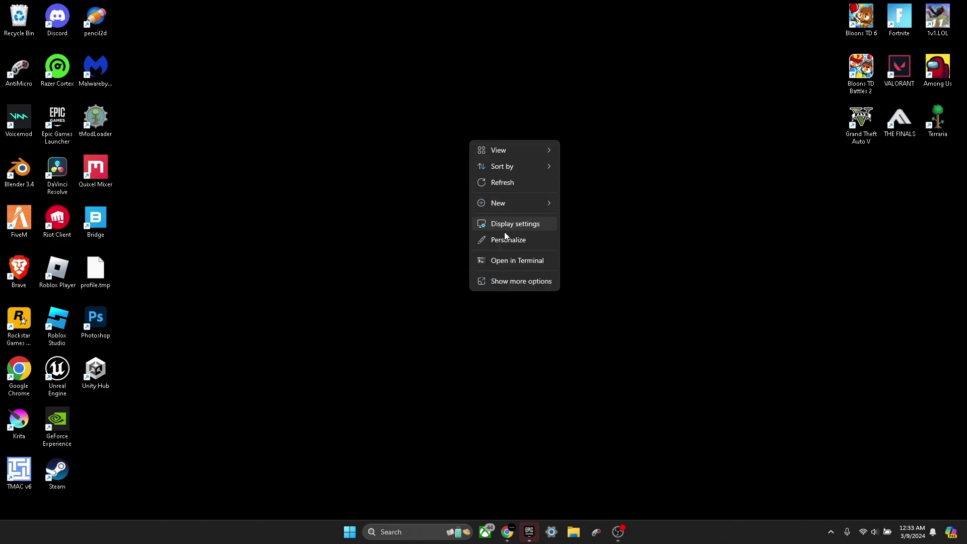
left_click(509, 282)
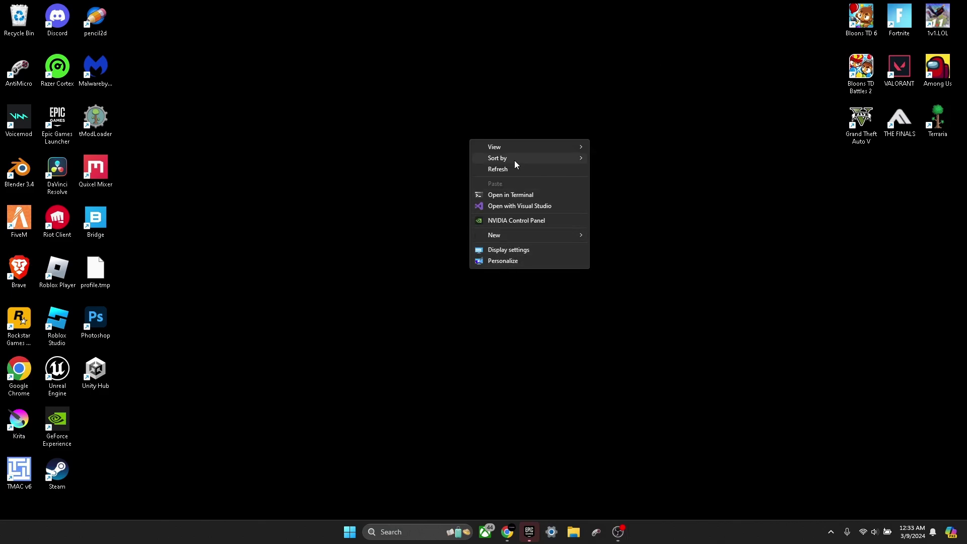
left_click(494, 261)
scroll(428, 264, "down", 4)
scroll(454, 246, "up", 2)
left_click(403, 238)
- Keep the desktop background type set to Solid color
scroll(434, 249, "down", 2)
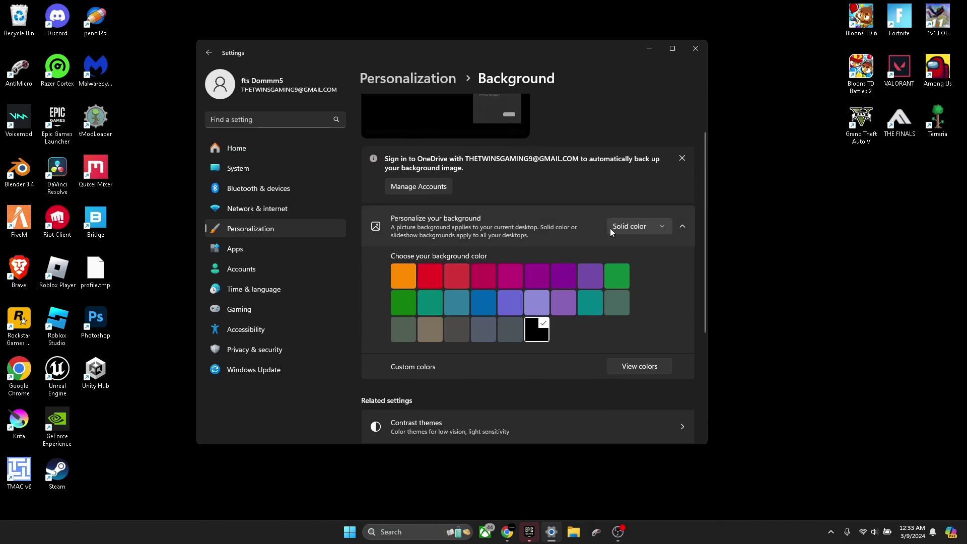
left_click(625, 227)
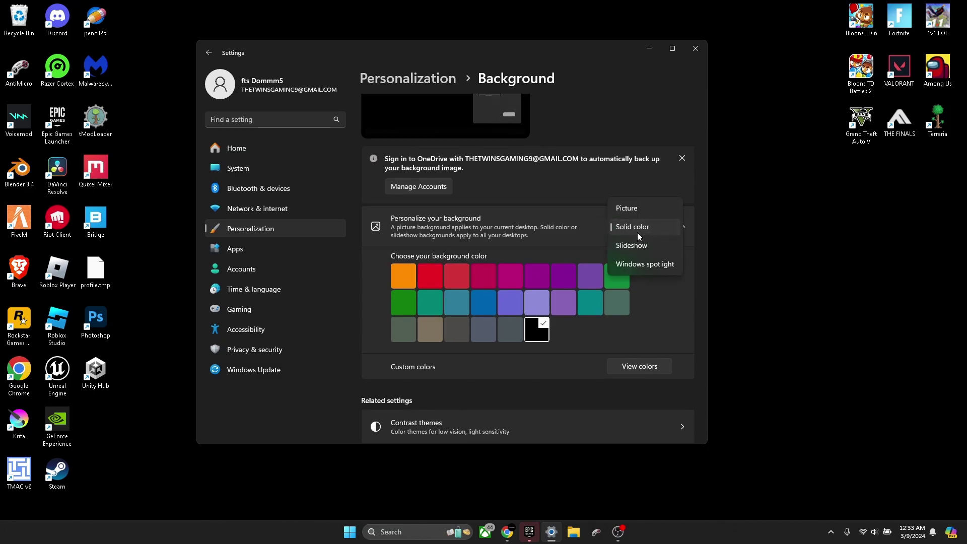
left_click(585, 203)
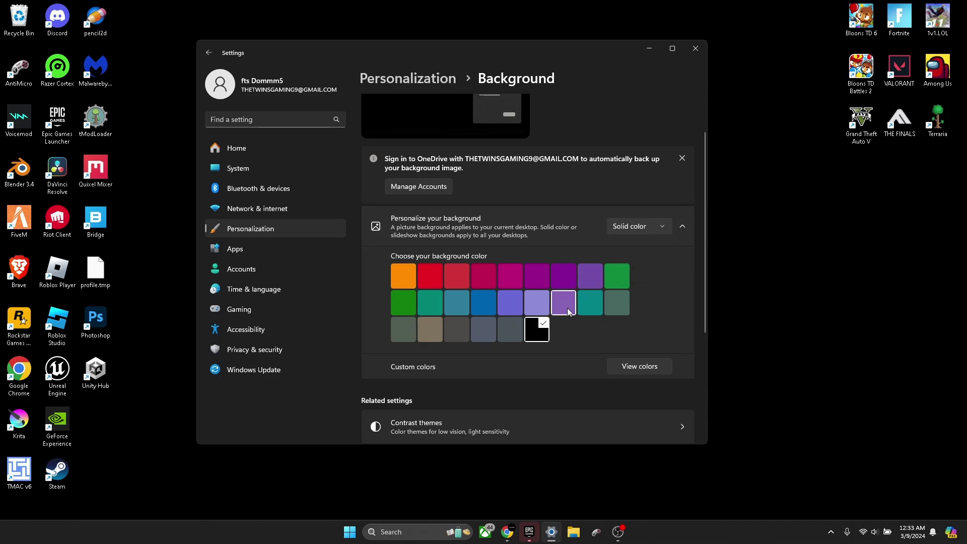
scroll(534, 325, "down", 2)
scroll(538, 320, "up", 3)
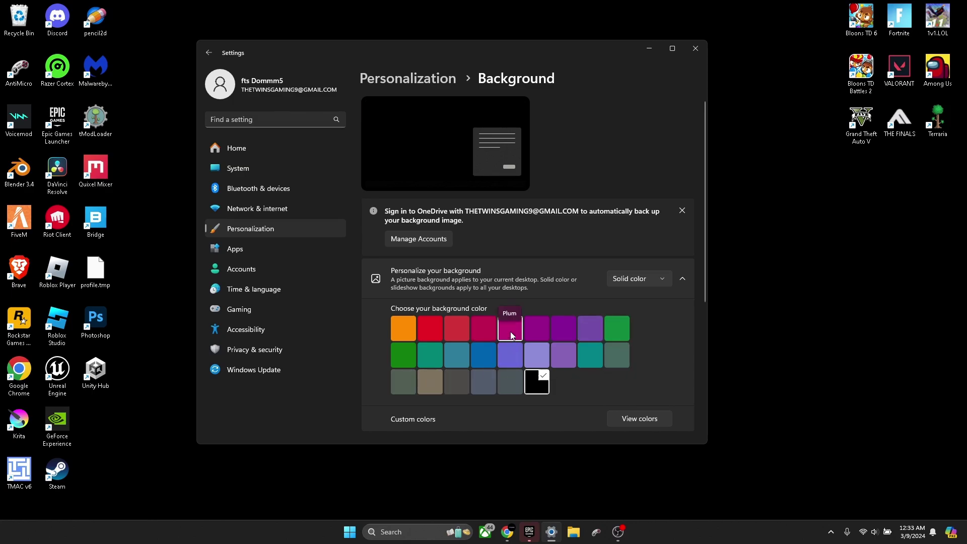
- Try purple, Iris Spring, green and slate-gray colours, return to black, then go to Gaming
left_click(536, 331)
left_click(579, 331)
left_click(613, 329)
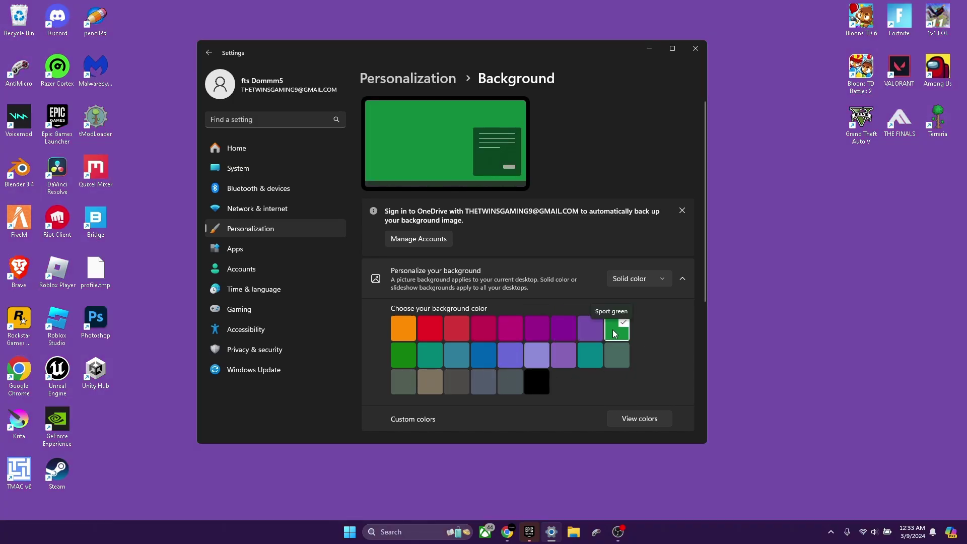
left_click(510, 382)
left_click(535, 385)
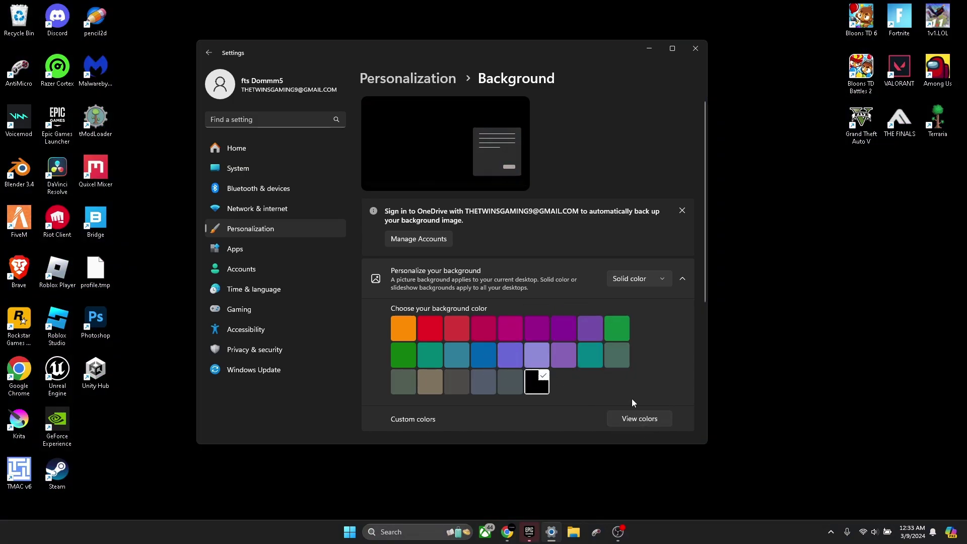
left_click(283, 310)
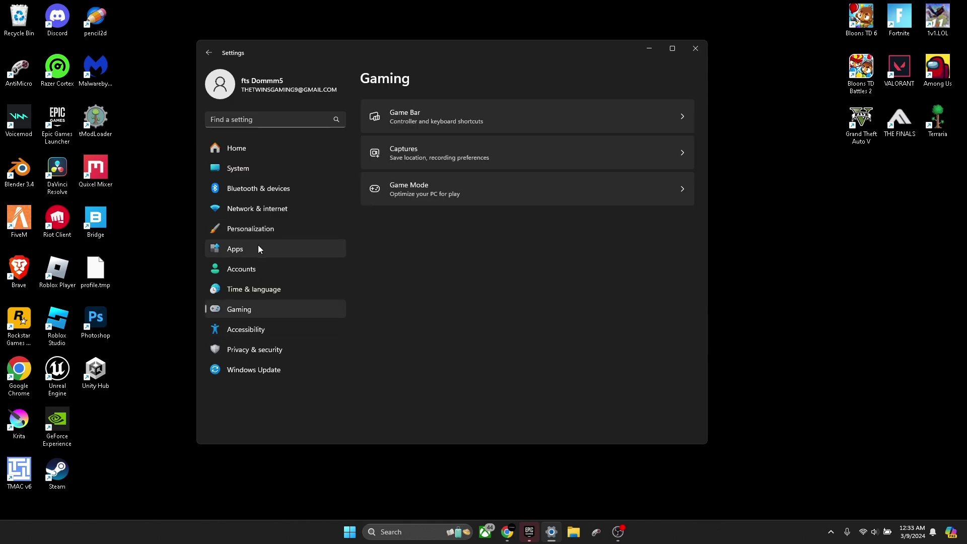
- Open the Game Mode page and confirm Game Mode is switched On
left_click(424, 189)
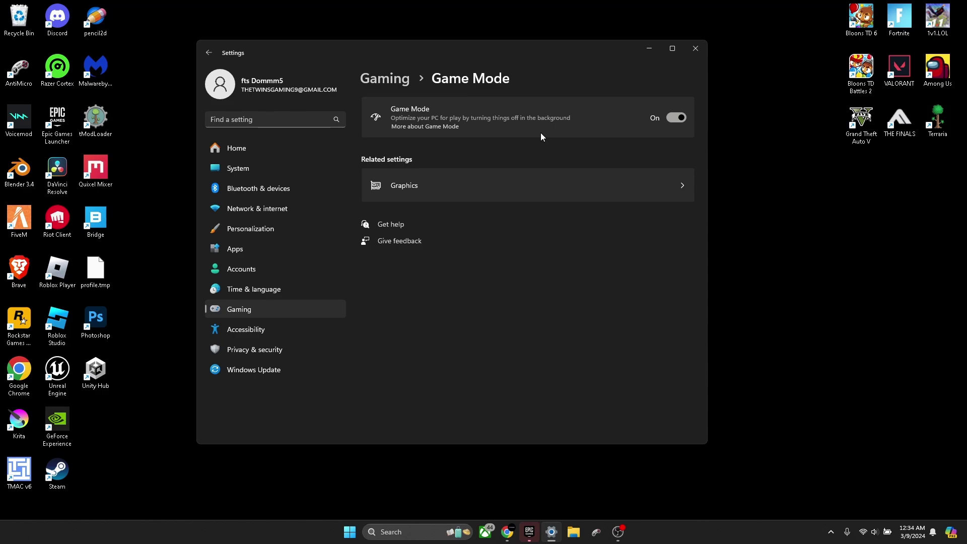
- Search 'update', open Windows Update, check for updates, and return to System
left_click(343, 168)
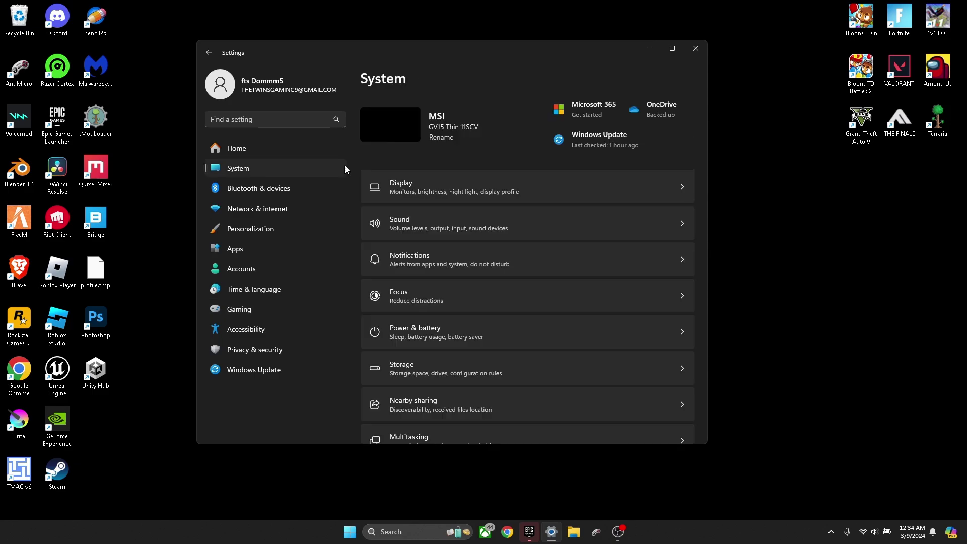
scroll(452, 186, "down", 10)
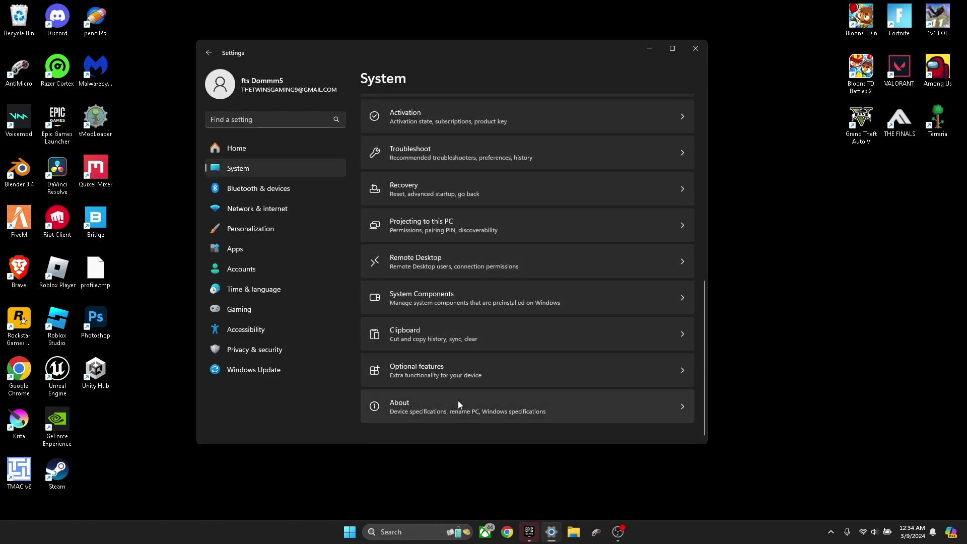
scroll(460, 404, "up", 10)
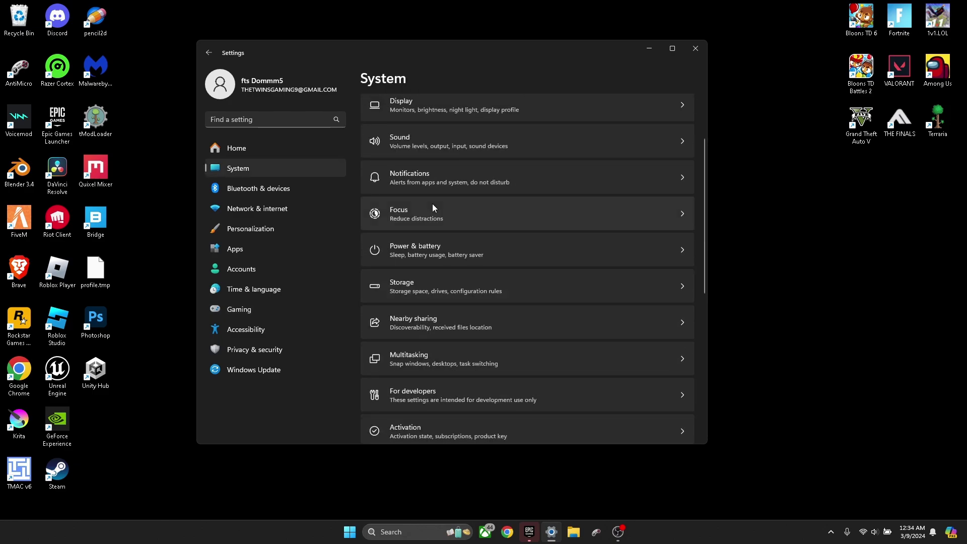
left_click(229, 119)
type("update")
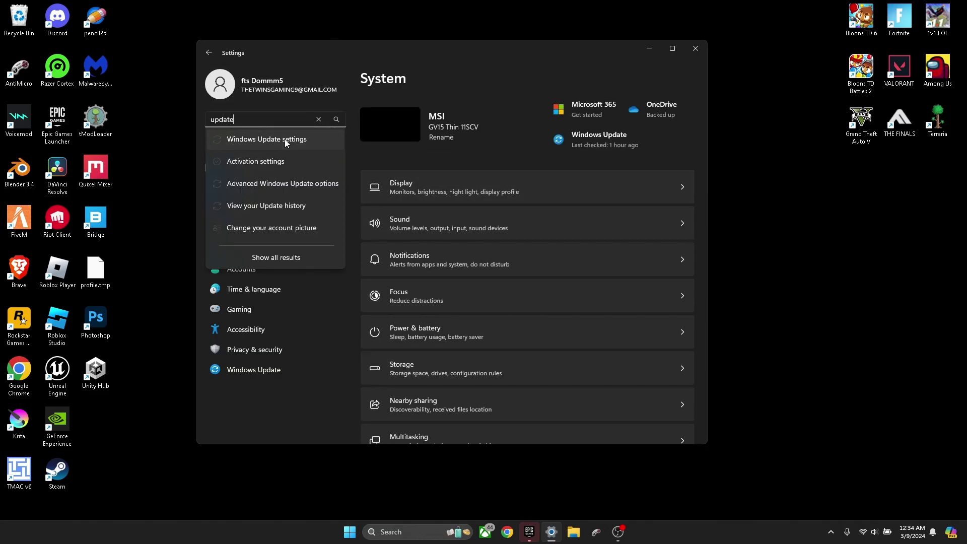
left_click(285, 139)
left_click(663, 125)
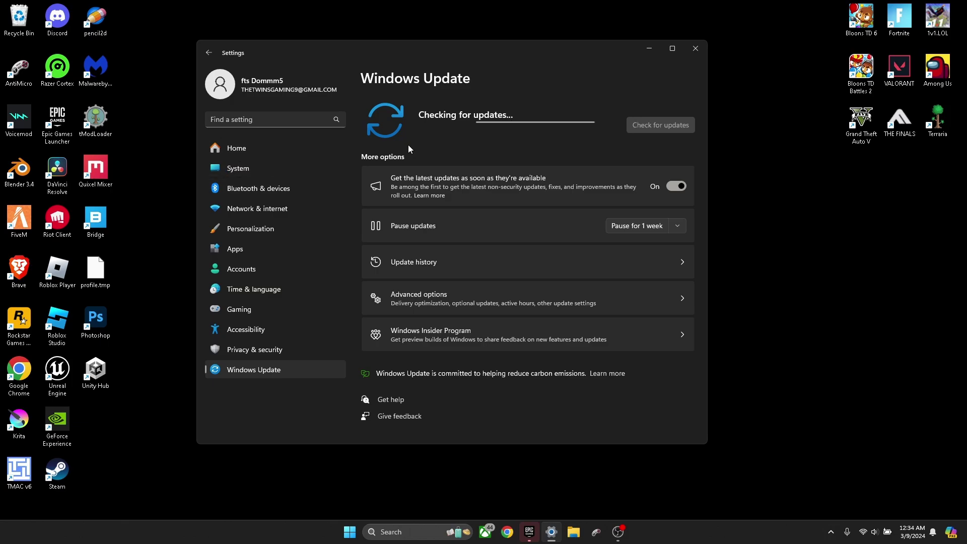
left_click(280, 170)
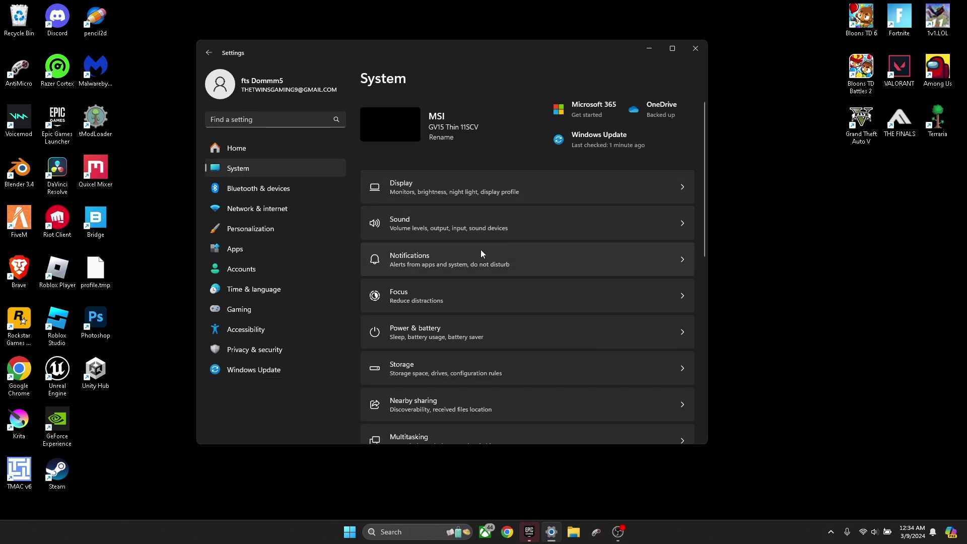
- Launch GeForce Experience via Windows search 'ge' and view Game Ready Driver 551.76 under Drivers
key("super+d")
right_click(368, 169)
left_click(393, 310)
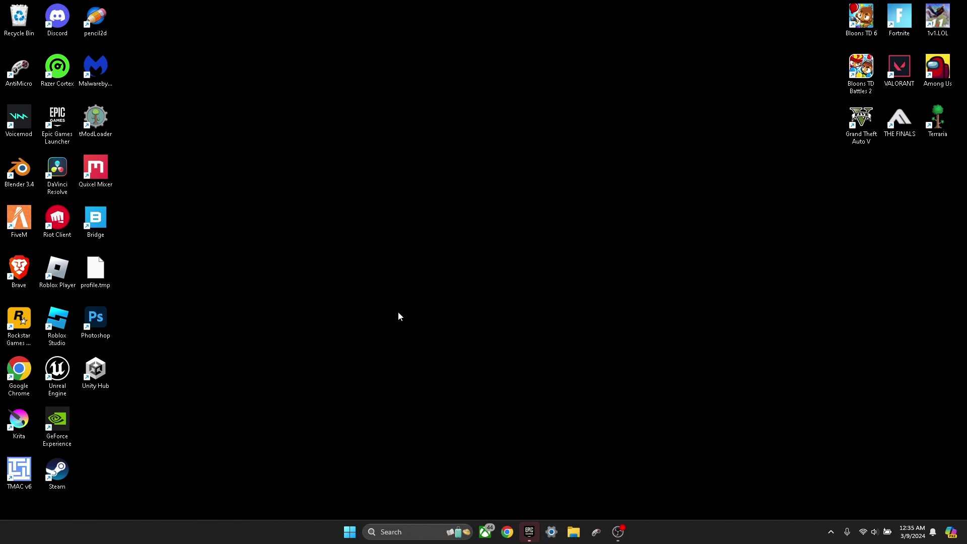
left_click(314, 234)
key("super")
key("super")
key("super+s")
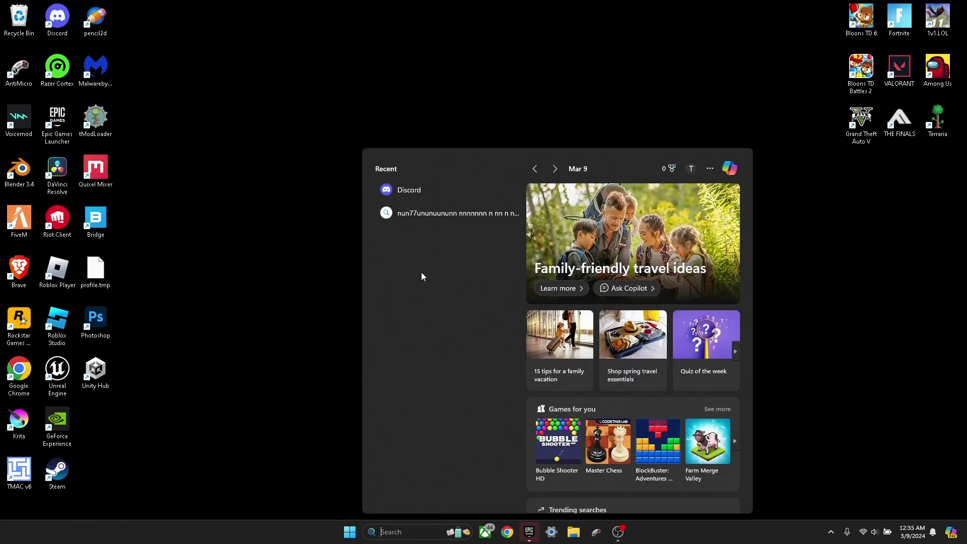
type("ge")
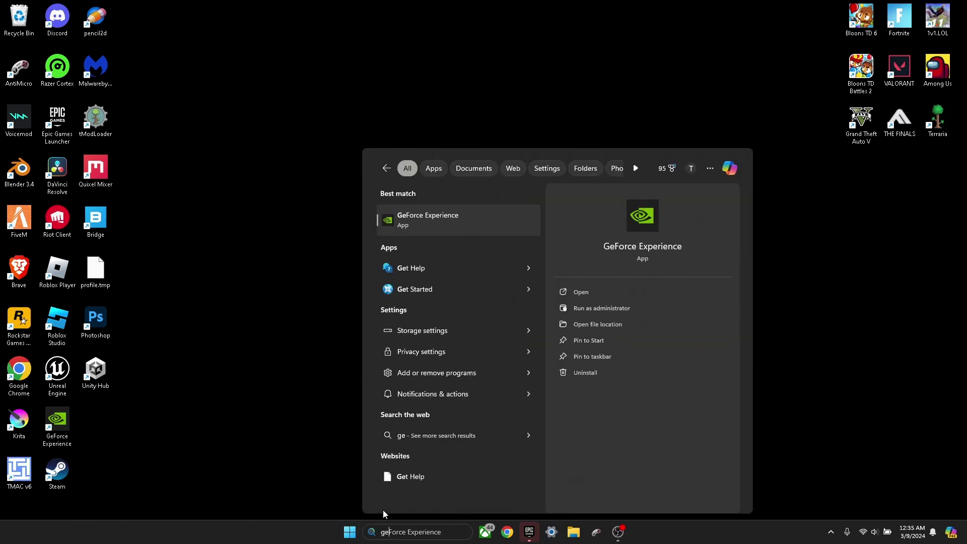
left_click(582, 293)
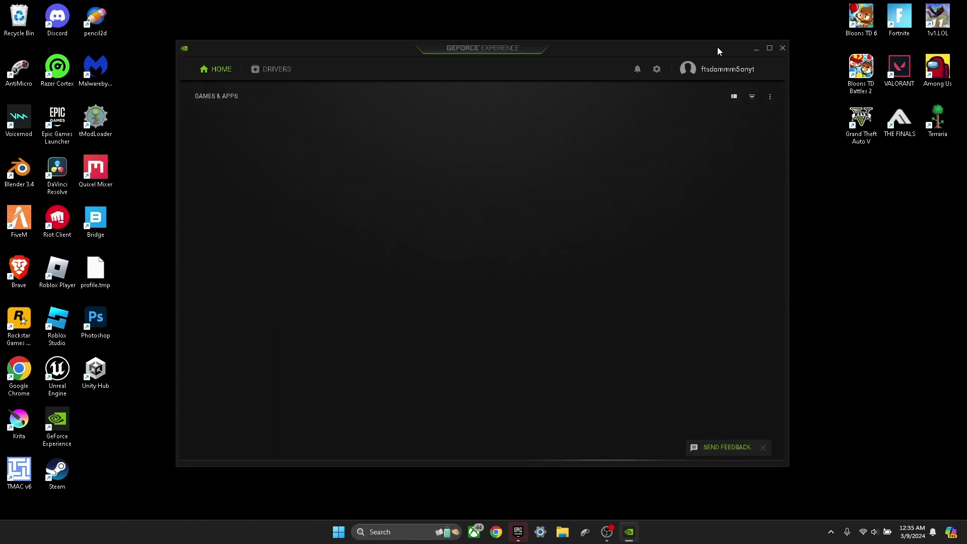
left_click(258, 71)
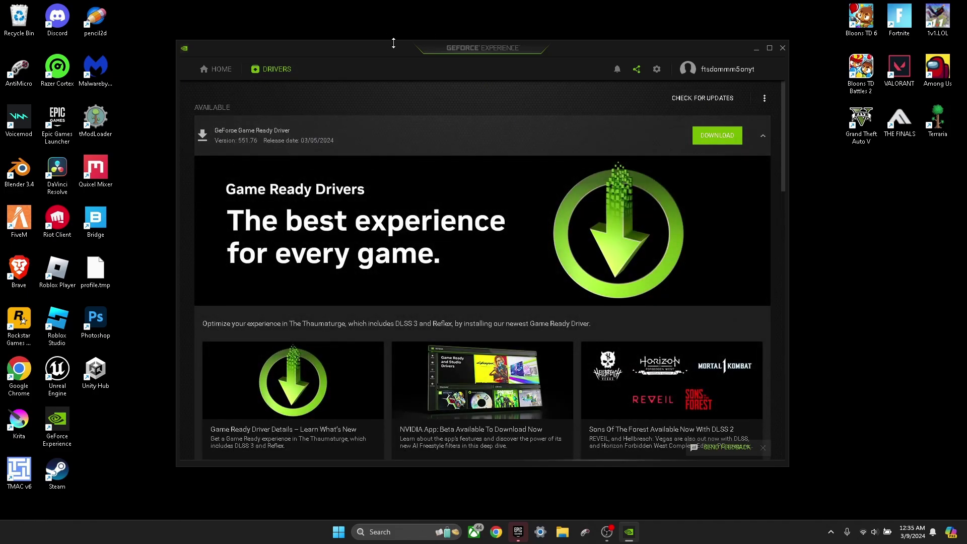
scroll(267, 301, "down", 2)
scroll(267, 300, "up", 2)
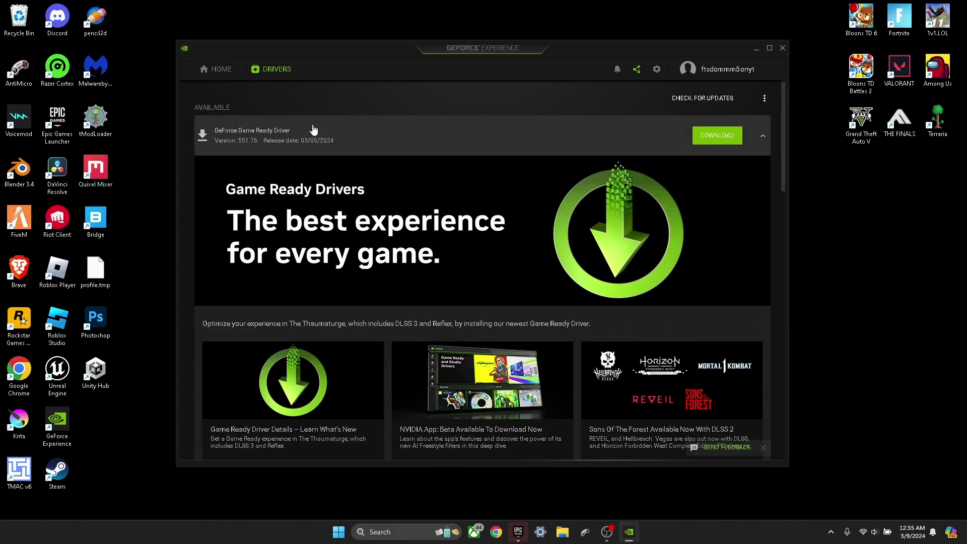
- Close GeForce Experience, reopen Settings and go to the Gaming page
left_click(782, 48)
right_click(325, 160)
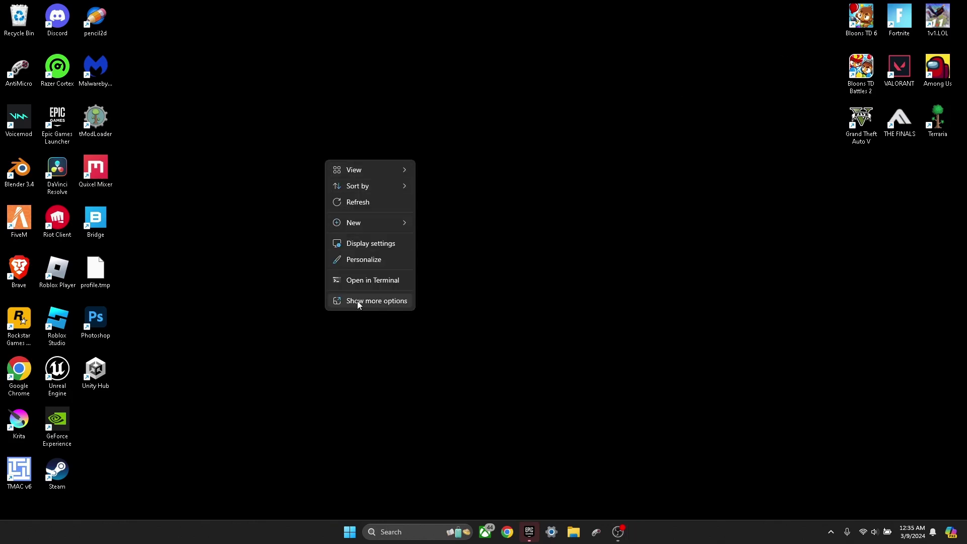
left_click(358, 300)
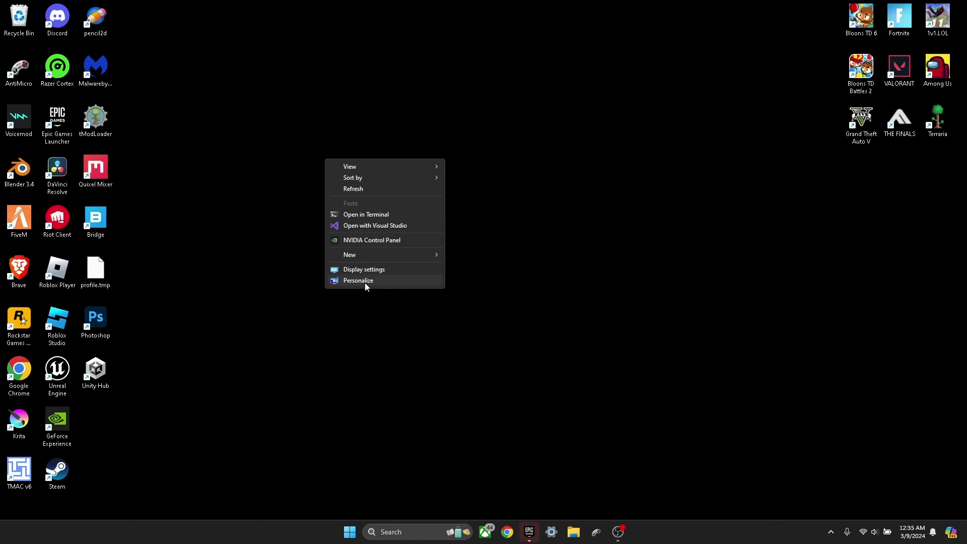
left_click(551, 532)
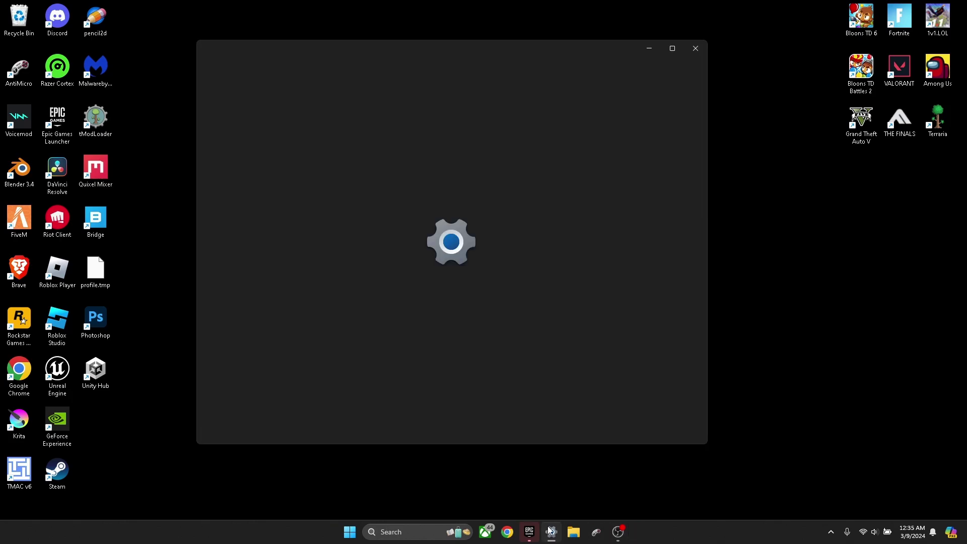
left_click(255, 367)
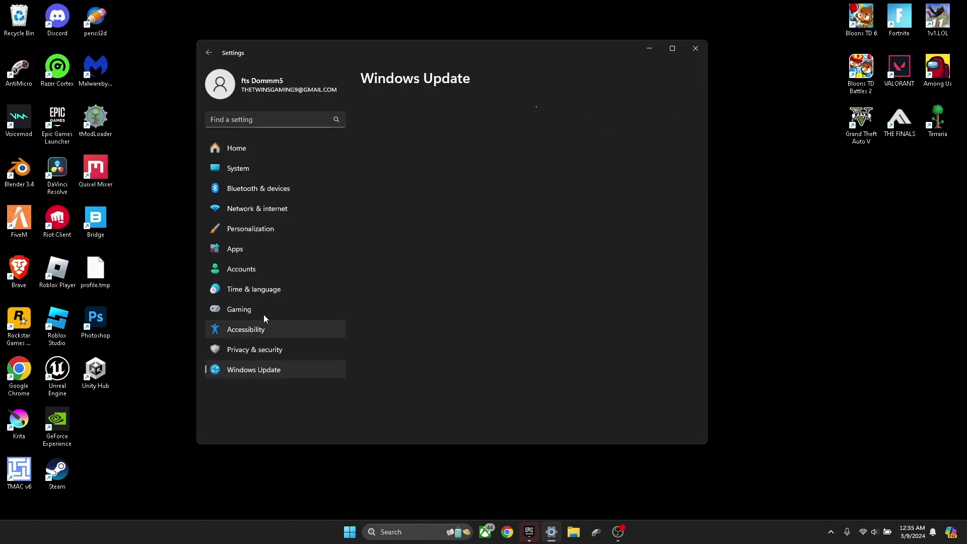
left_click(260, 308)
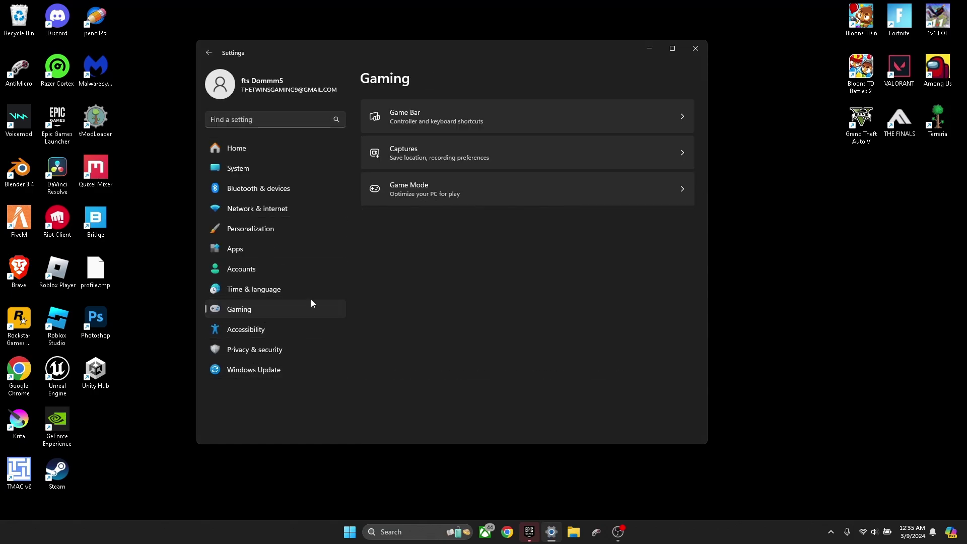
- Open Captures and confirm all recording toggles are Off
left_click(442, 151)
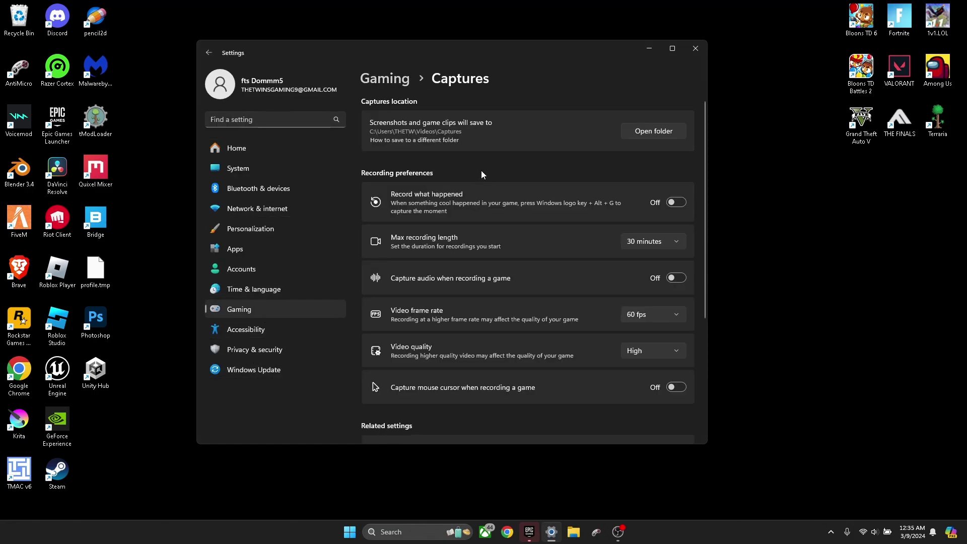
scroll(661, 199, "down", 4)
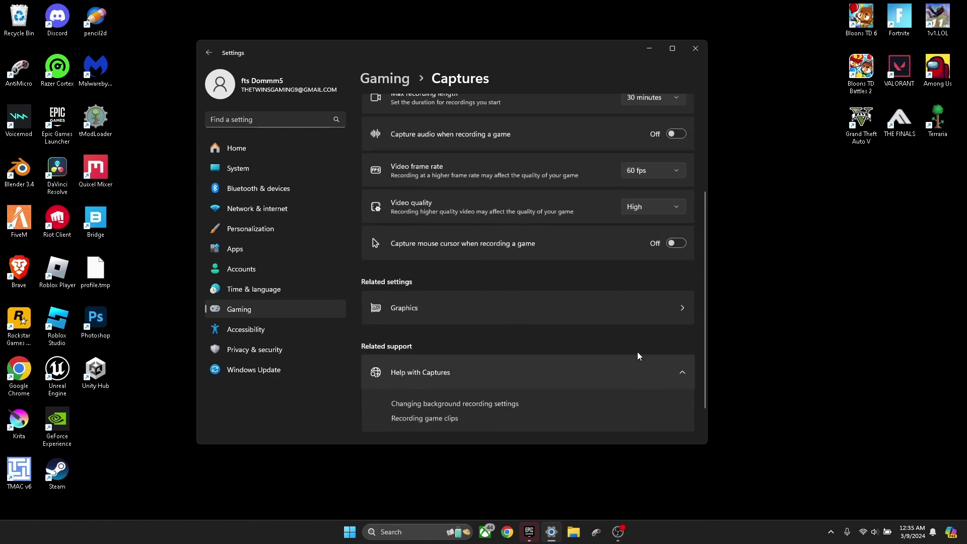
scroll(630, 350, "up", 6)
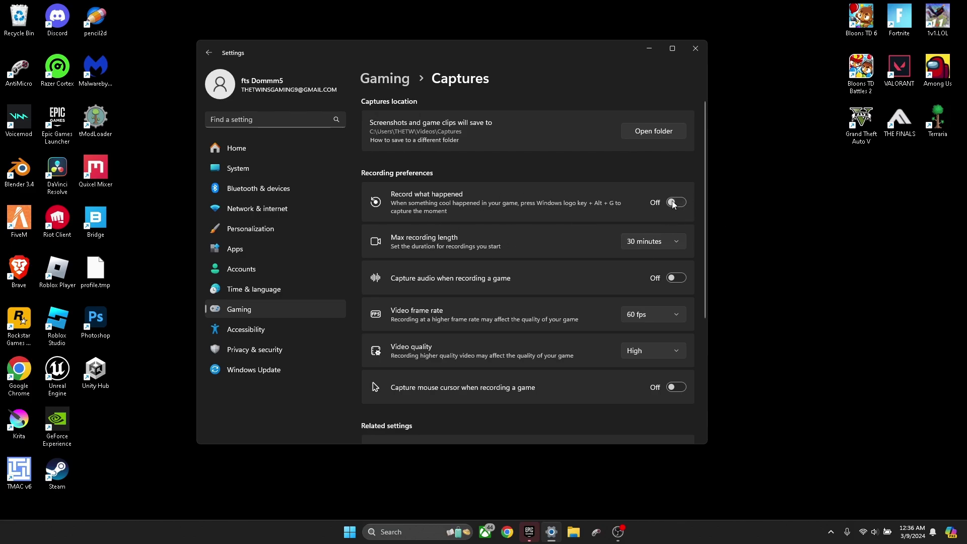
scroll(470, 271, "down", 5)
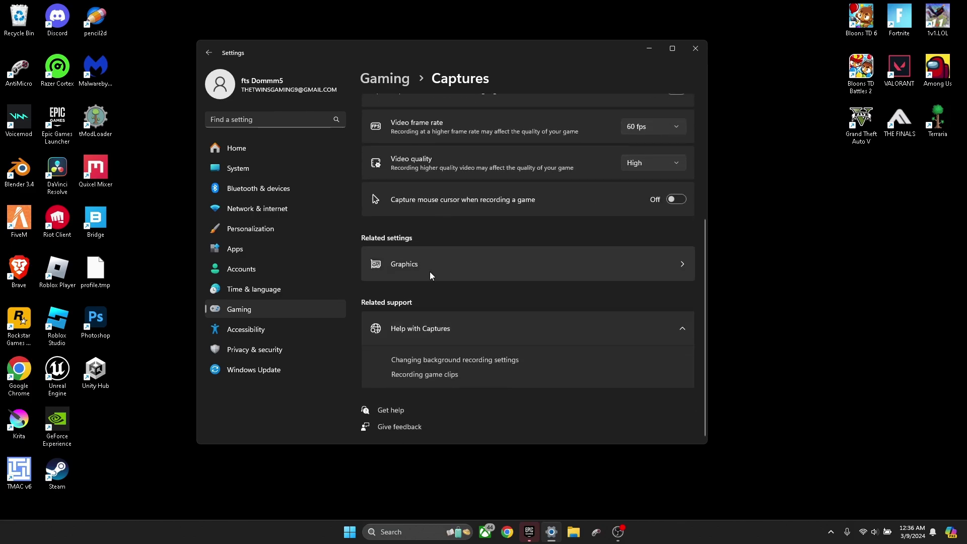
scroll(428, 242, "up", 5)
scroll(613, 298, "down", 5)
- Set FortniteClient-Win64-Shipping.exe's graphics preference to High performance and save it
left_click(415, 260)
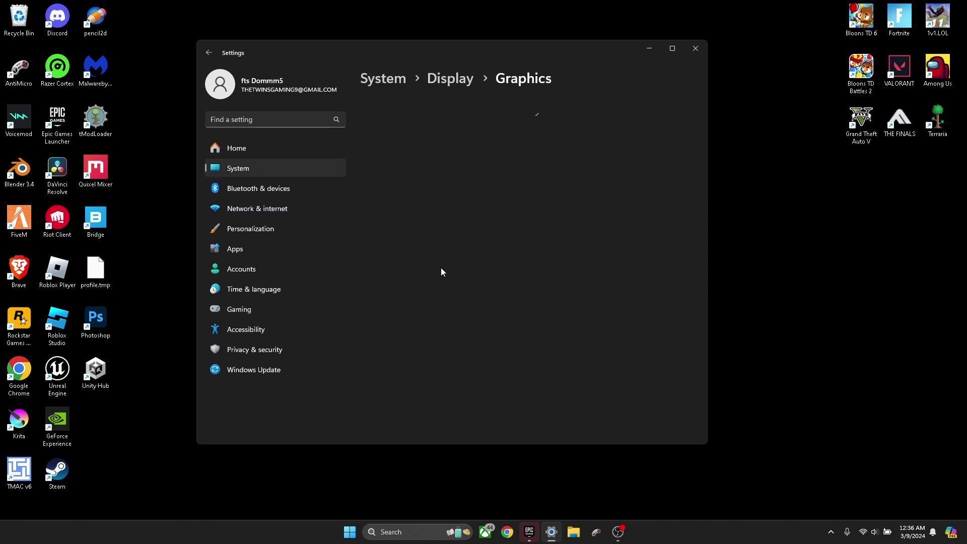
scroll(419, 226, "down", 5)
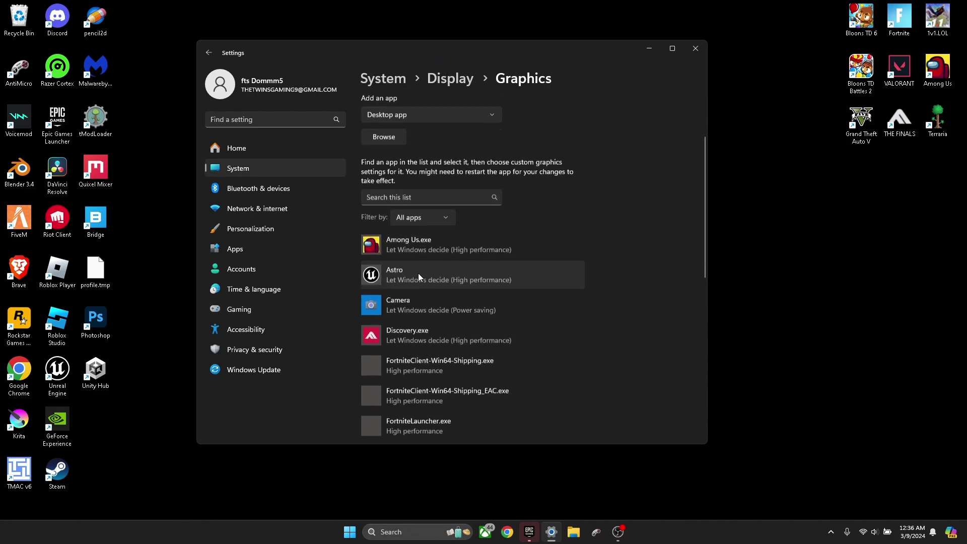
scroll(431, 247, "up", 5)
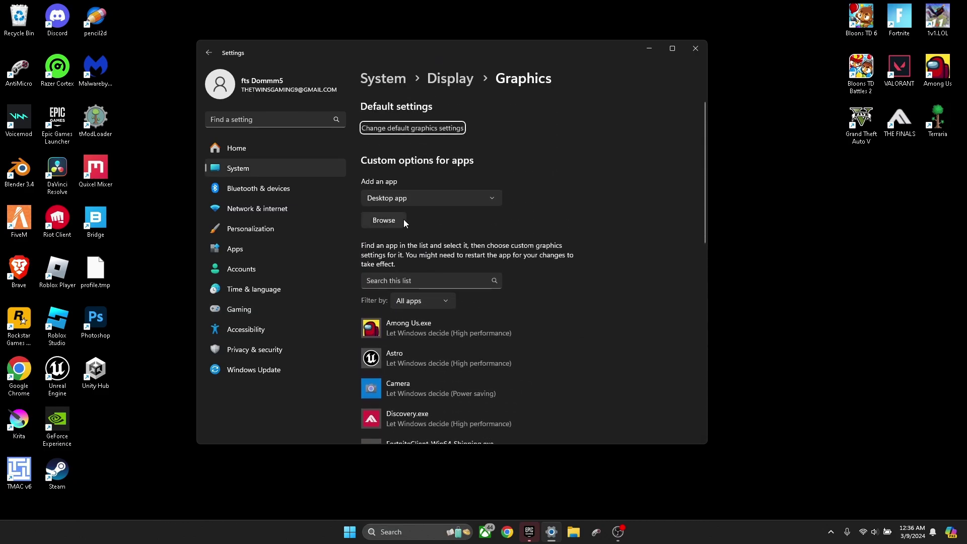
scroll(410, 272, "down", 4)
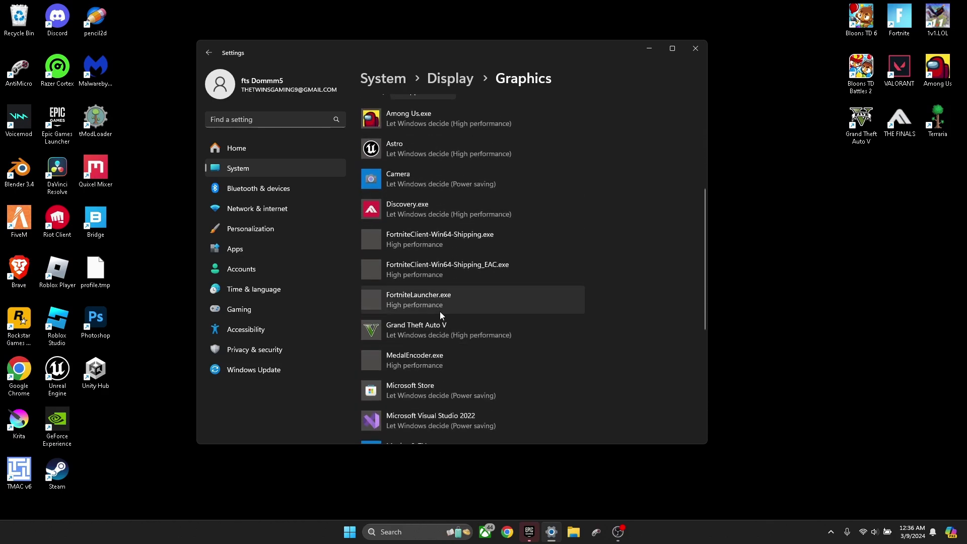
left_click(440, 235)
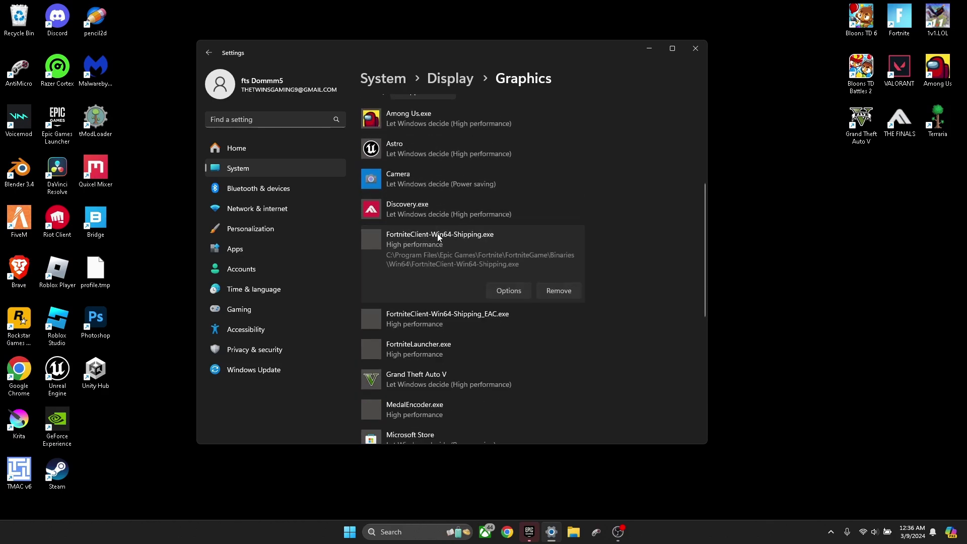
left_click(505, 287)
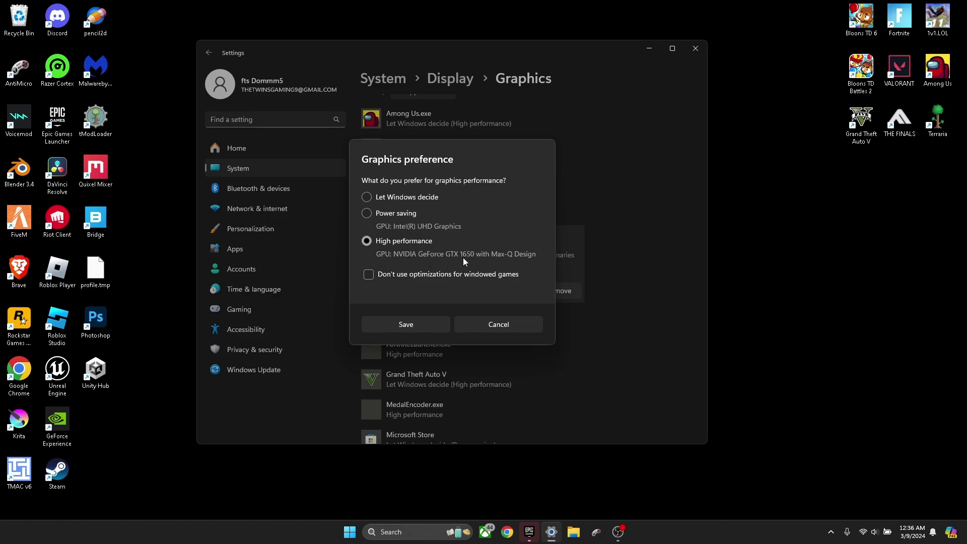
left_click(412, 324)
- Browse to E:\Epic games\Fortnite\FortniteGame\Binaries\Win64 for an app, then cancel without adding
scroll(464, 262, "up", 5)
left_click(384, 220)
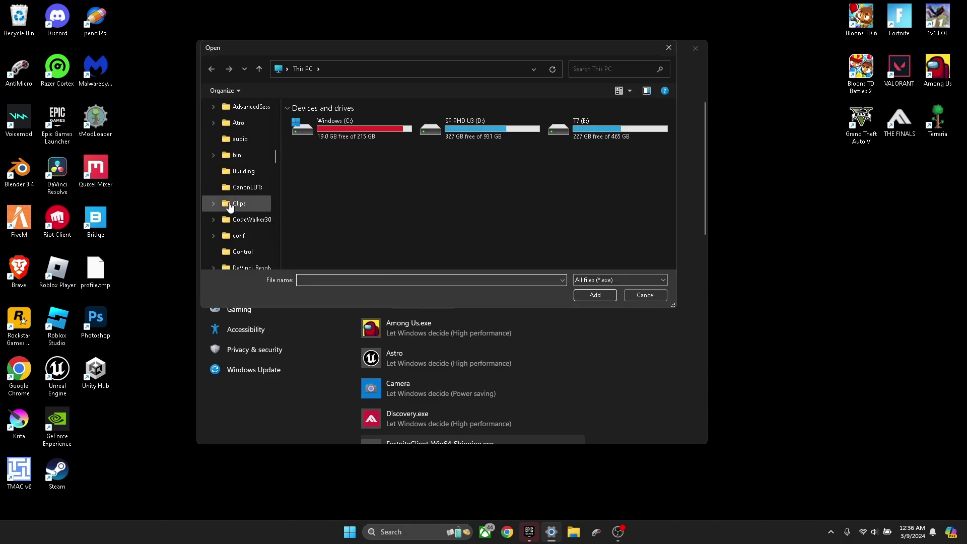
scroll(229, 207, "down", 10)
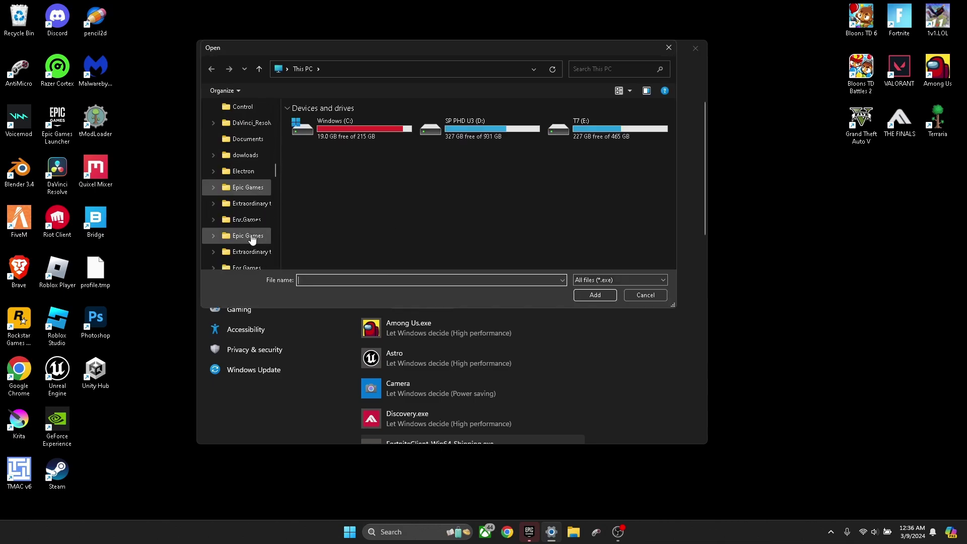
double_click(584, 136)
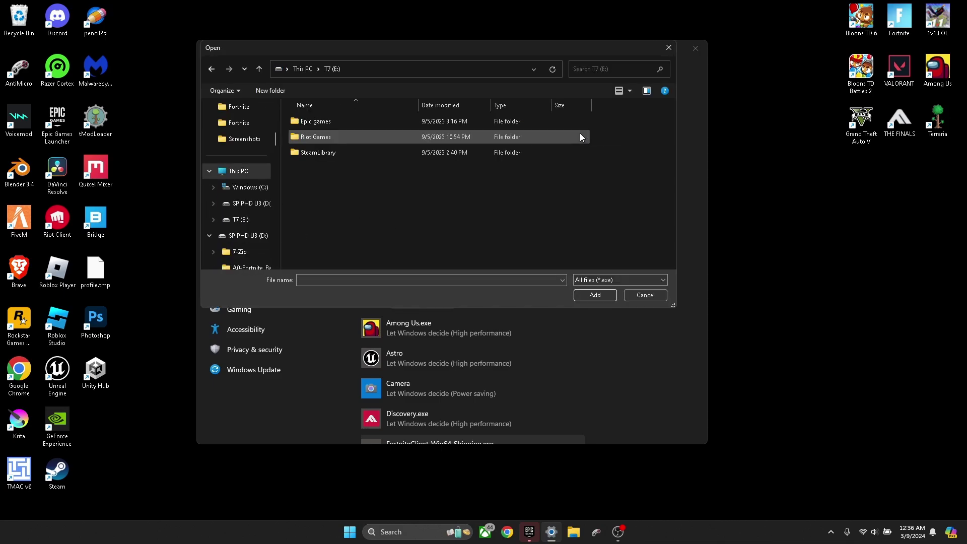
double_click(310, 126)
double_click(325, 153)
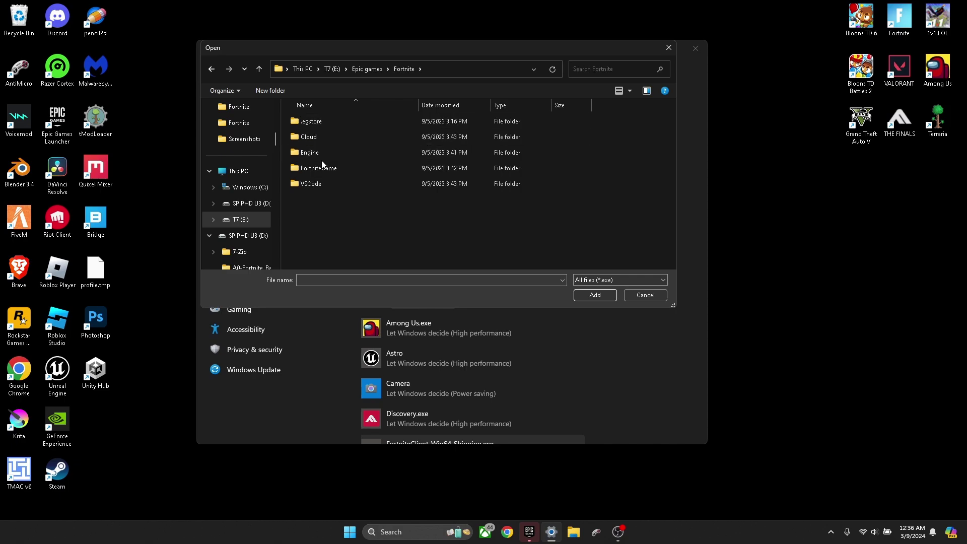
double_click(322, 169)
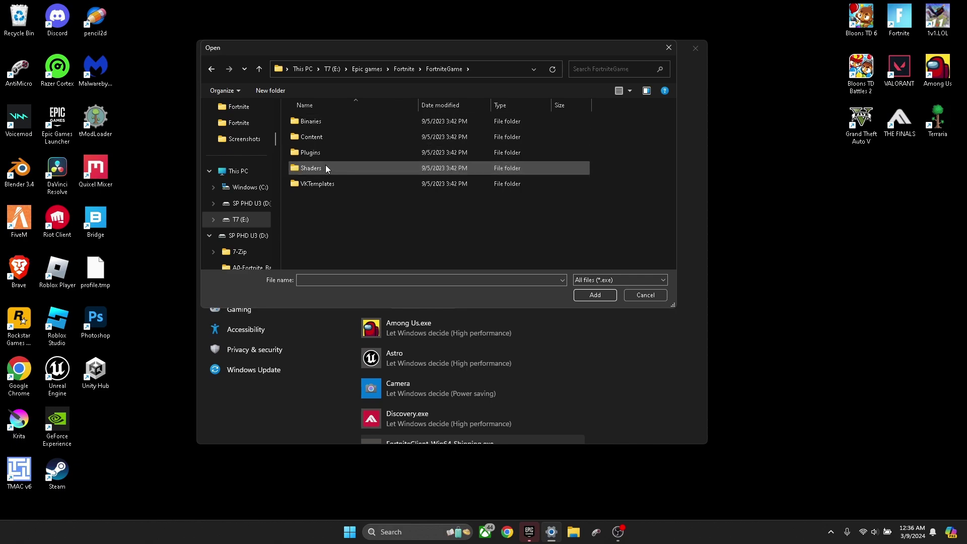
double_click(330, 125)
double_click(322, 136)
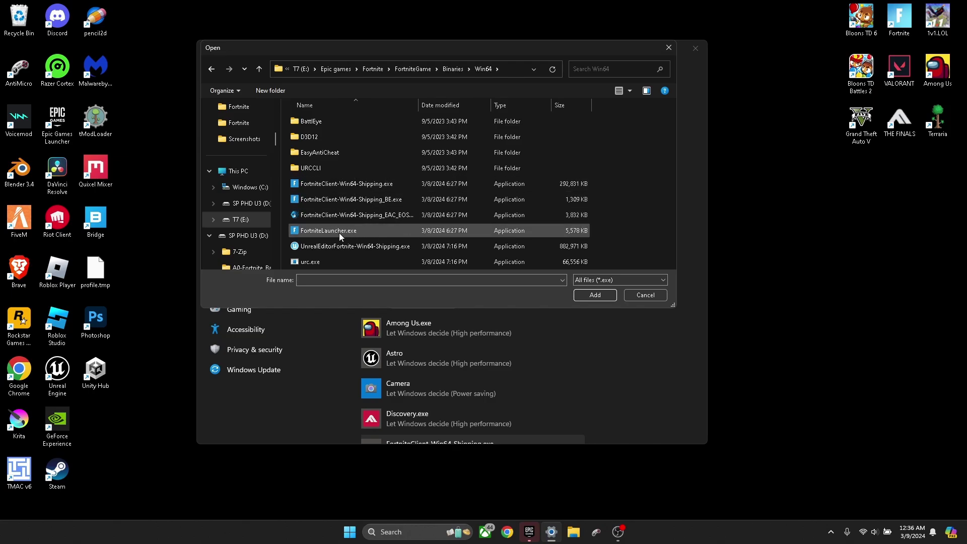
left_click(644, 296)
- Set FortniteClient-Win64-Shipping_EAC.exe to High performance, save, and close Settings
scroll(453, 302, "down", 3)
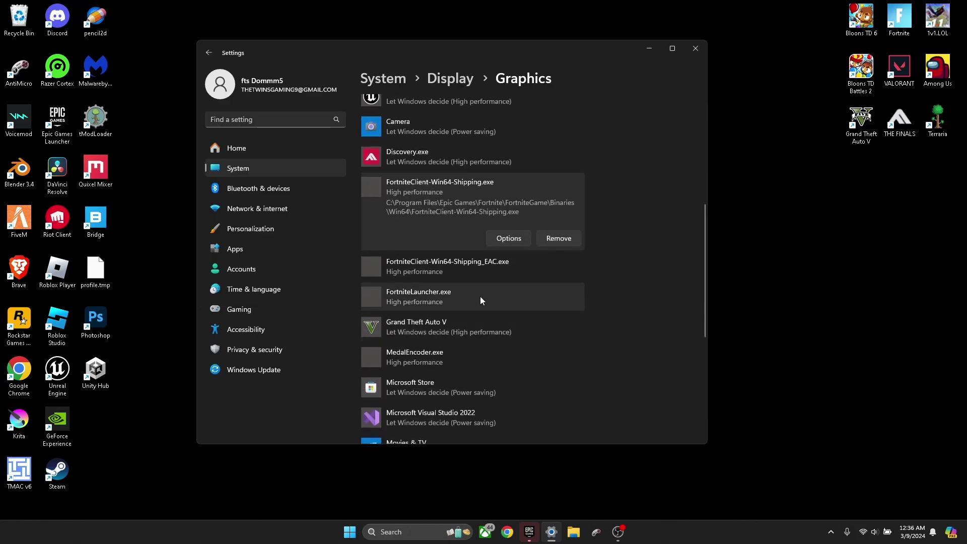
left_click(489, 277)
left_click(510, 271)
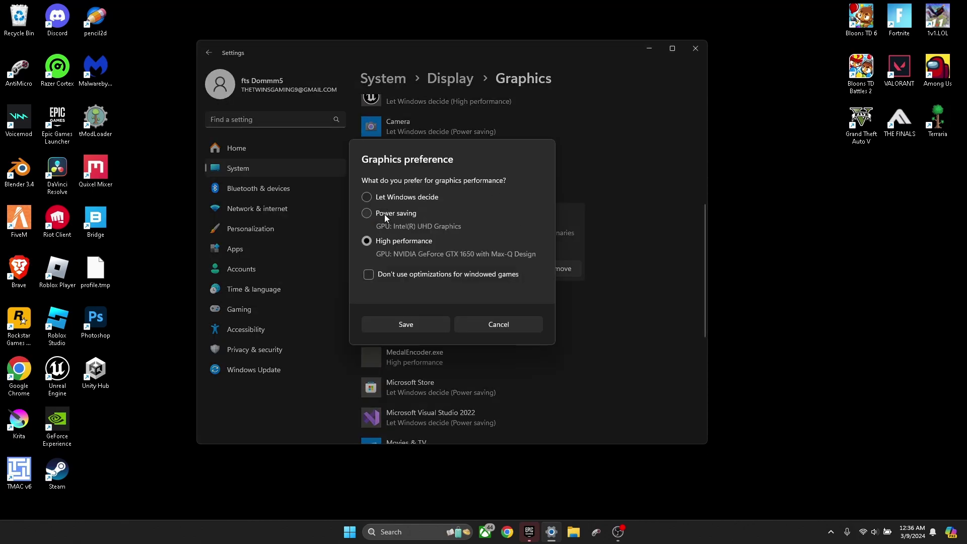
left_click(405, 325)
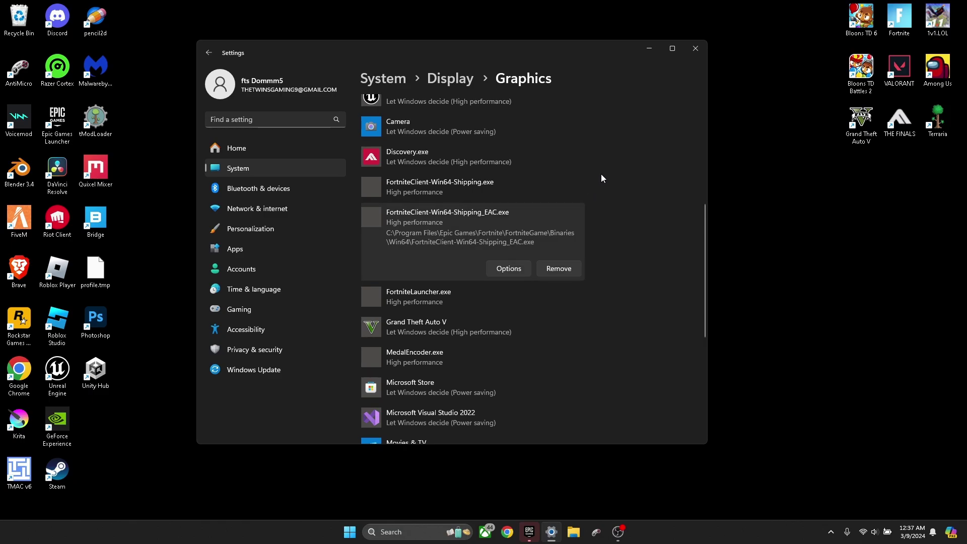
left_click(705, 55)
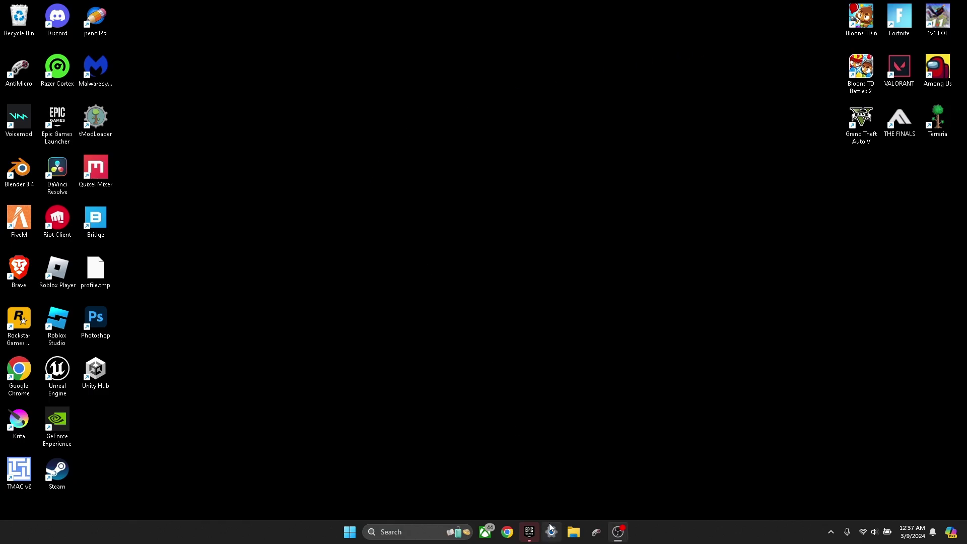
- Open Control Panel from Windows search and move its window higher
left_click(546, 532)
left_click(694, 50)
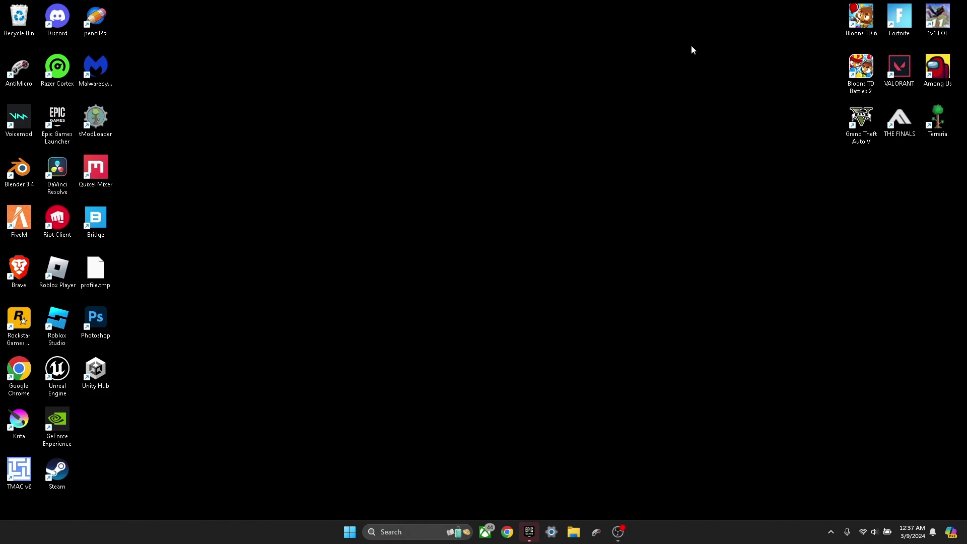
left_click(407, 524)
type("c")
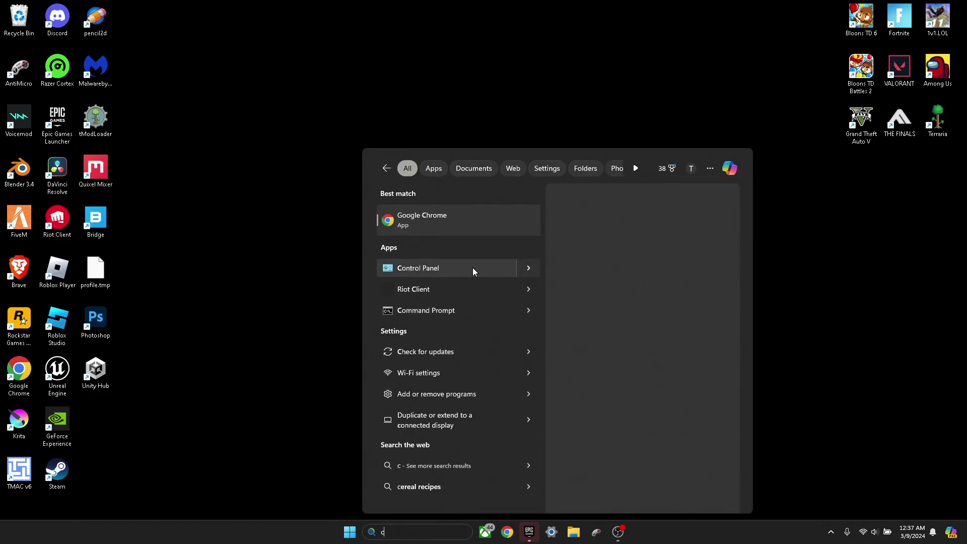
type("ontrol Panel")
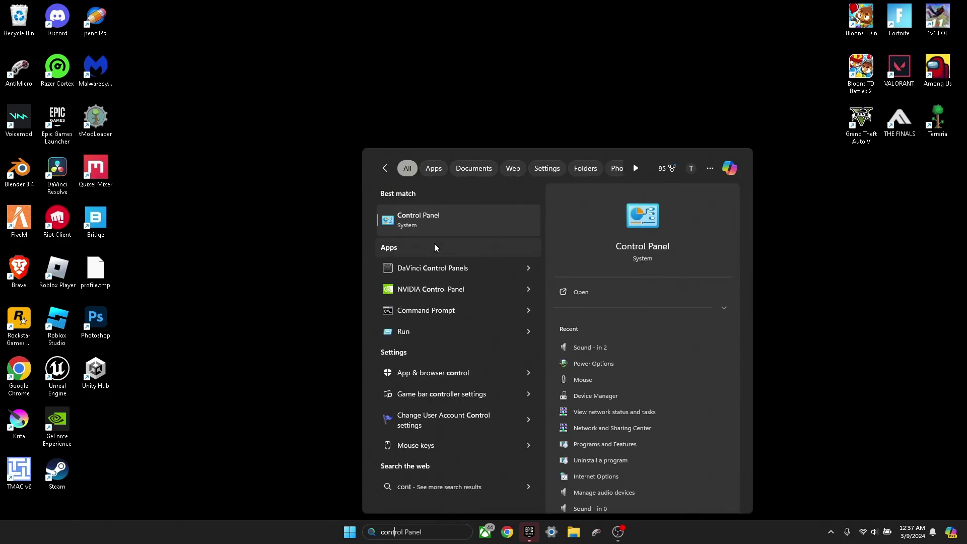
left_click(418, 214)
left_click_drag(480, 145, 404, 124)
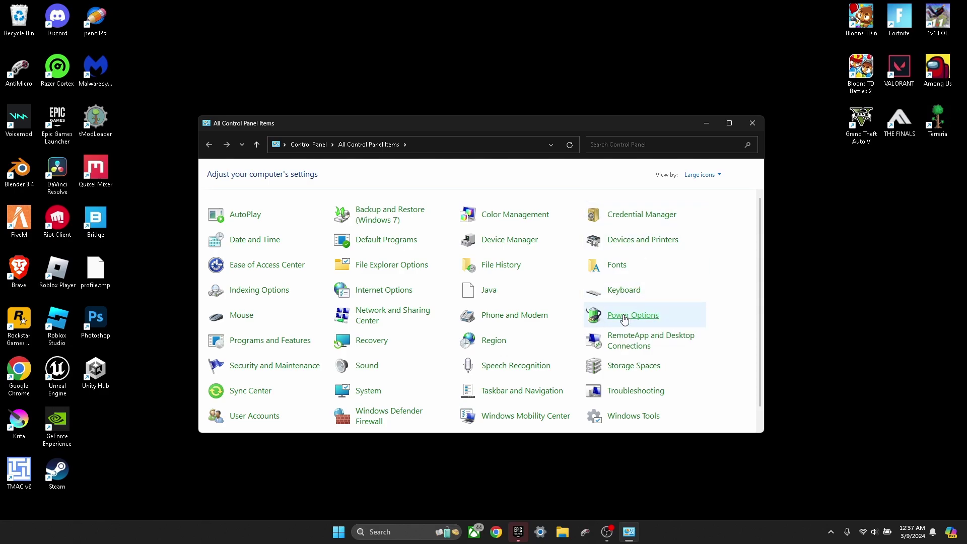
- Search 'power', open Power Options, and select the High performance plan
type("po")
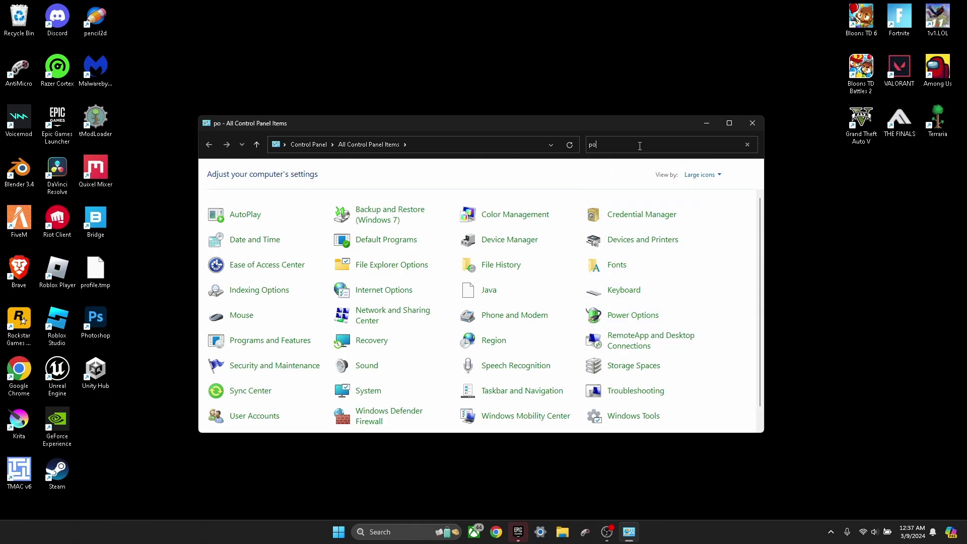
left_click(747, 145)
type("power")
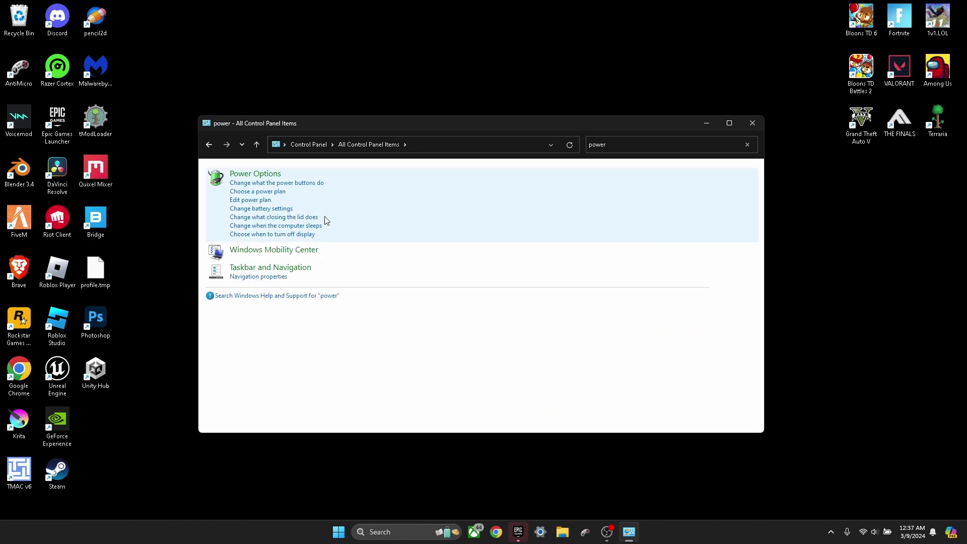
left_click(262, 173)
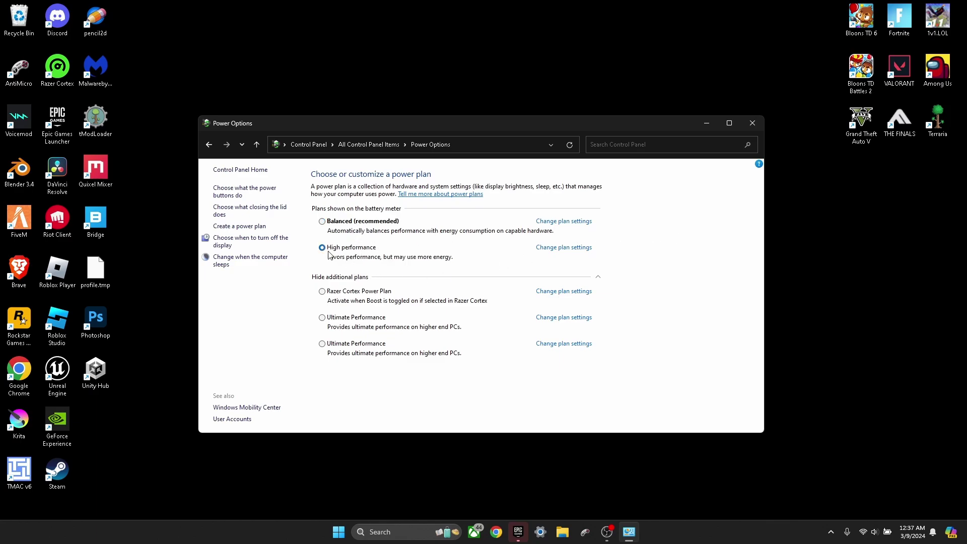
left_click(360, 320)
left_click(332, 250)
- Reselect the High performance plan and open its advanced power settings
left_click(366, 319)
left_click(347, 248)
left_click(578, 249)
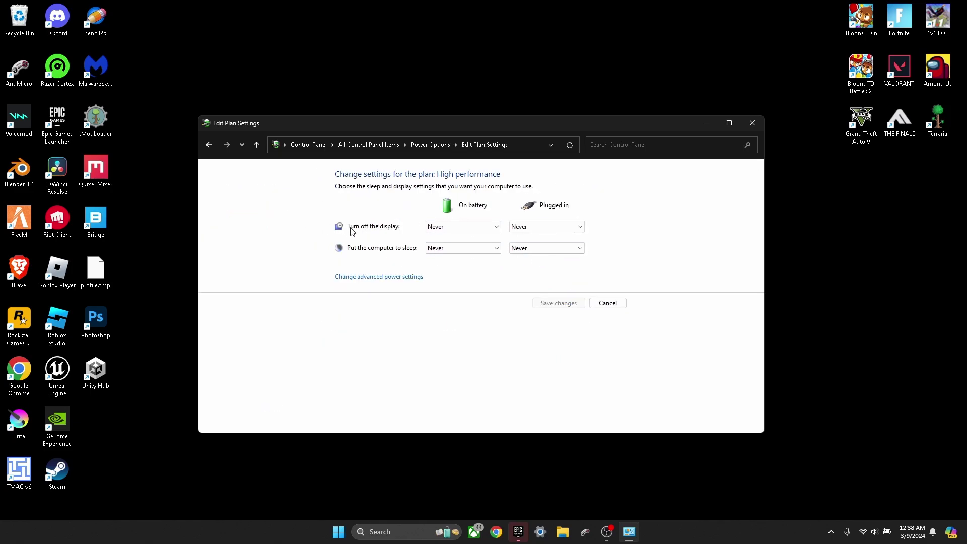
left_click(387, 277)
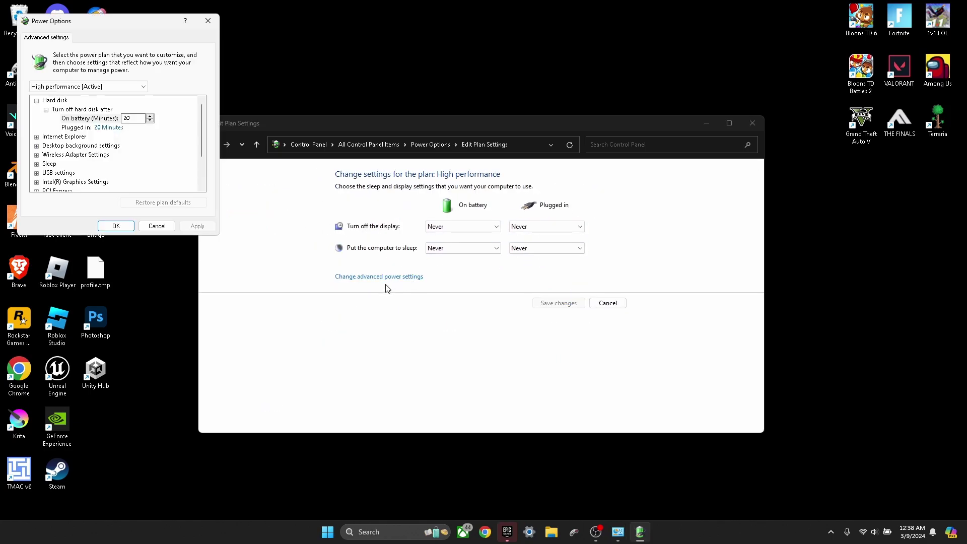
- Confirm minimum and maximum processor state are both 100% and click OK
left_click_drag(222, 48, 483, 167)
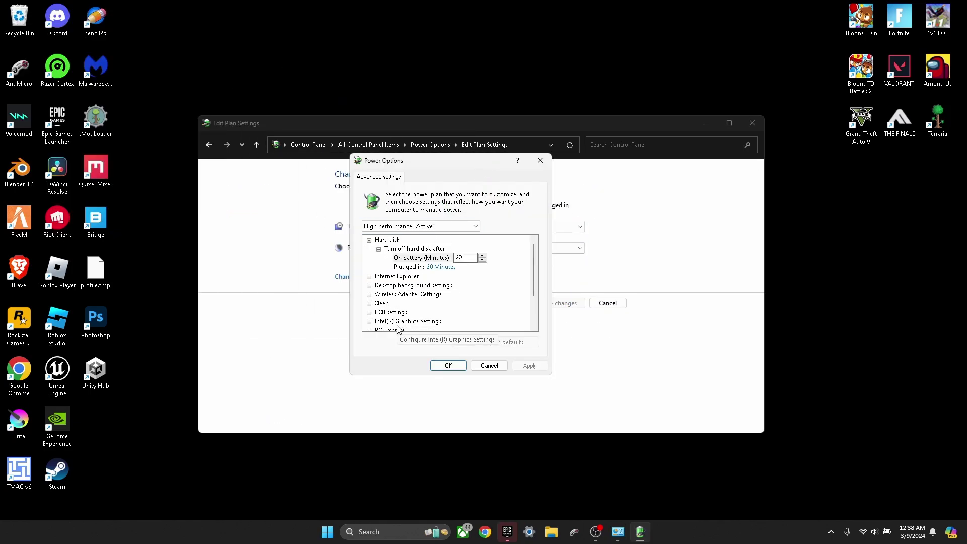
scroll(366, 304, "down", 2)
left_click(369, 295)
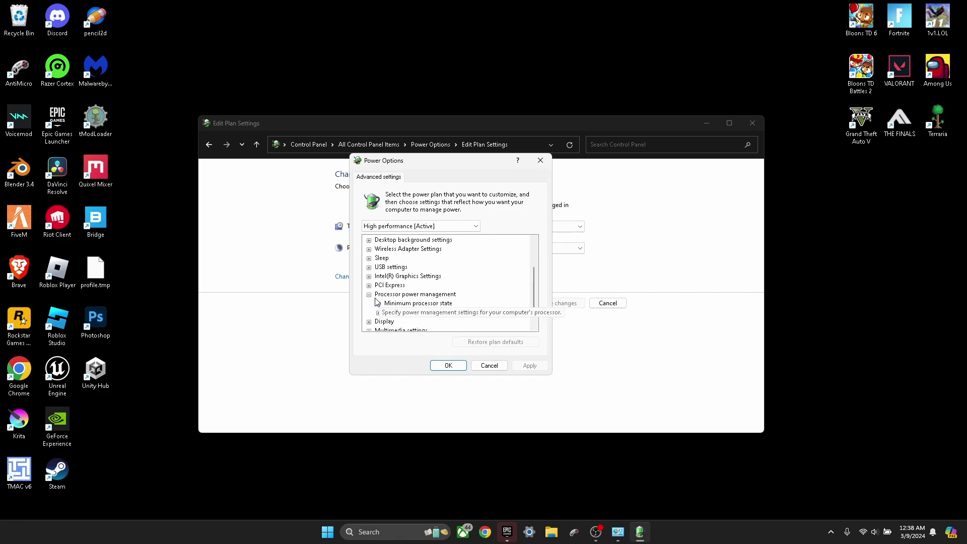
left_click(379, 303)
scroll(380, 308, "down", 2)
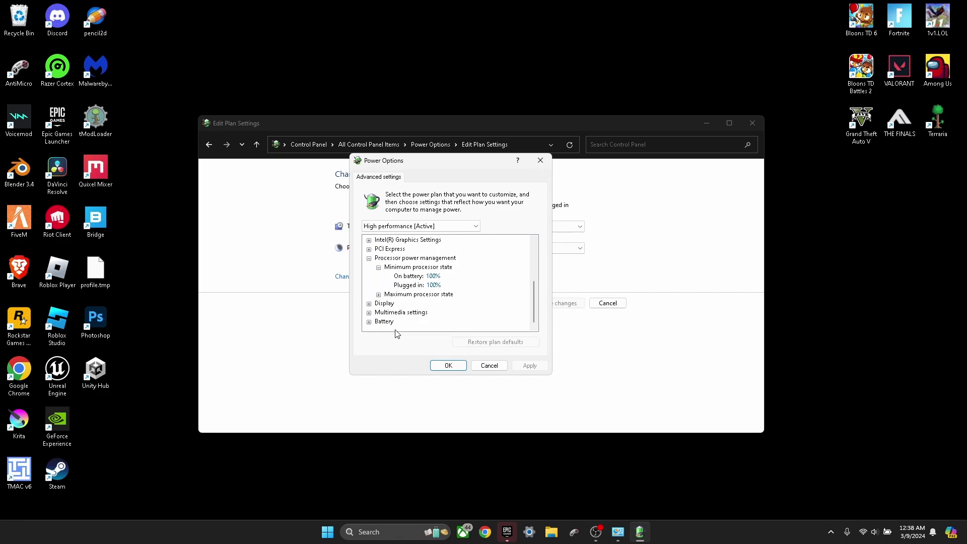
left_click(379, 294)
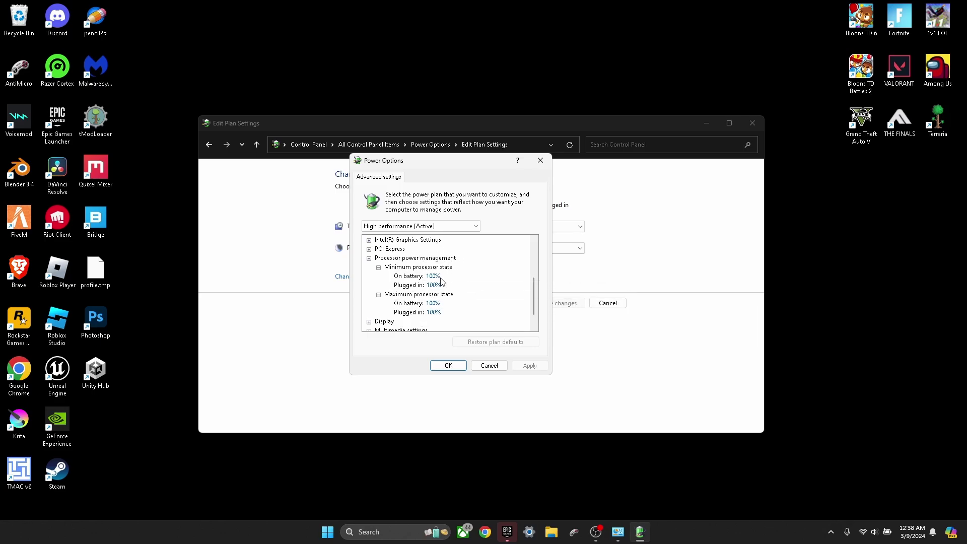
left_click(448, 366)
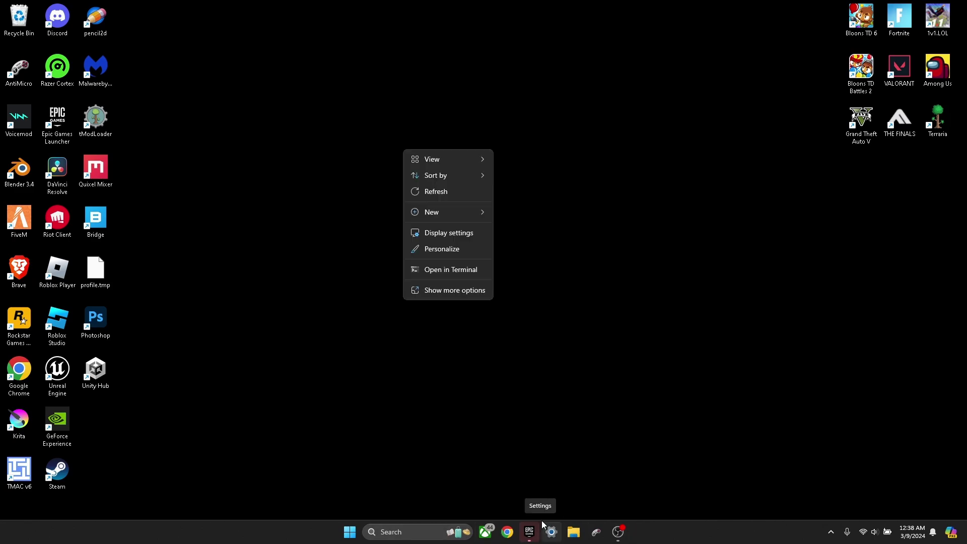
- Open Advanced system settings from Settings > System > About
left_click(545, 527)
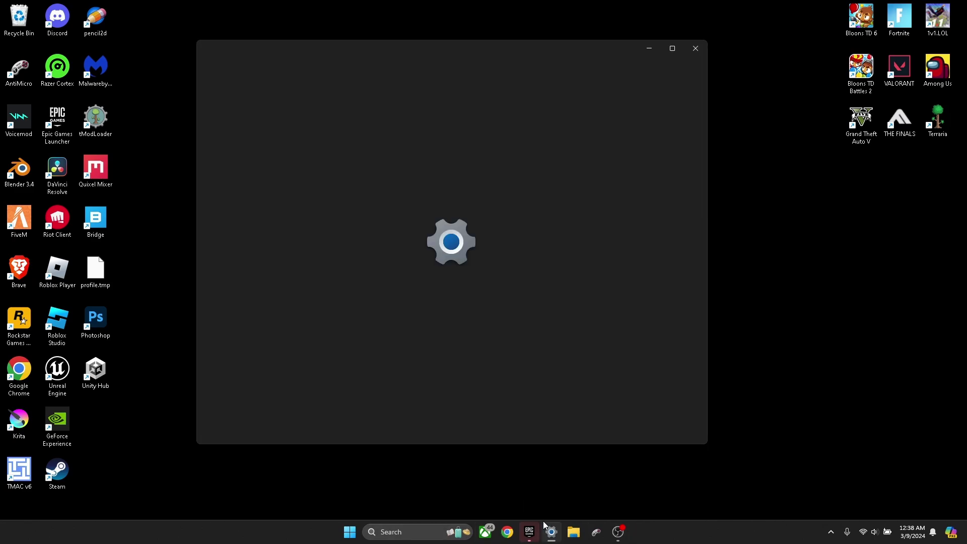
scroll(424, 343, "down", 10)
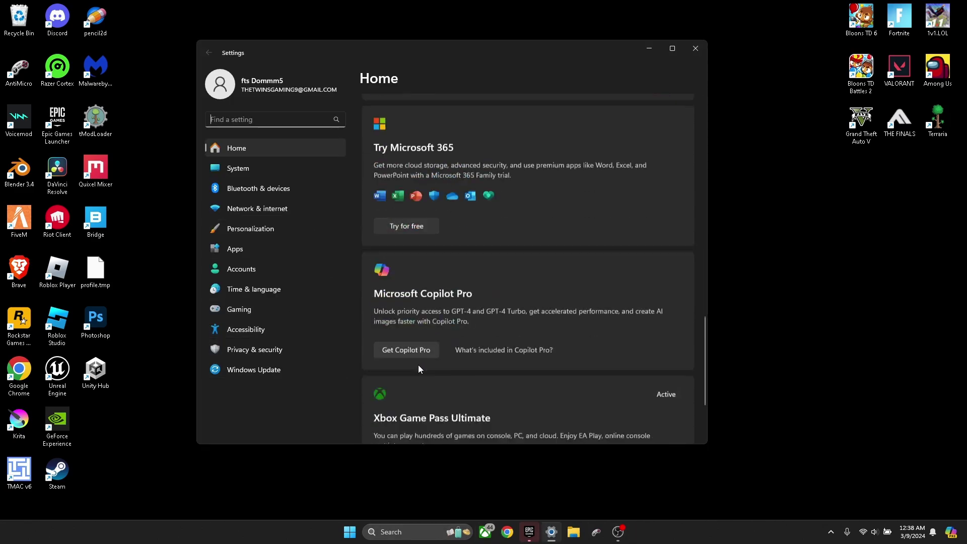
scroll(418, 369, "down", 2)
left_click(255, 174)
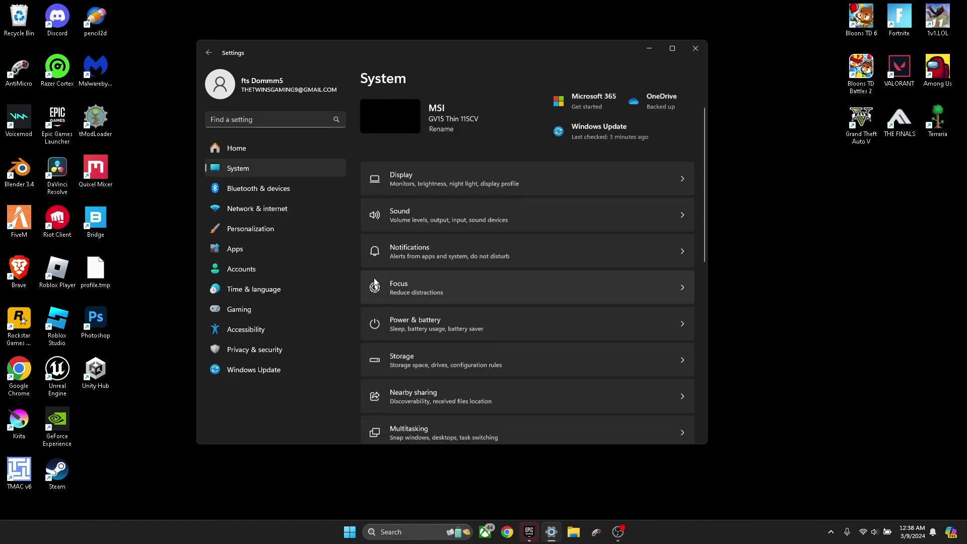
scroll(409, 352, "down", 10)
left_click(410, 409)
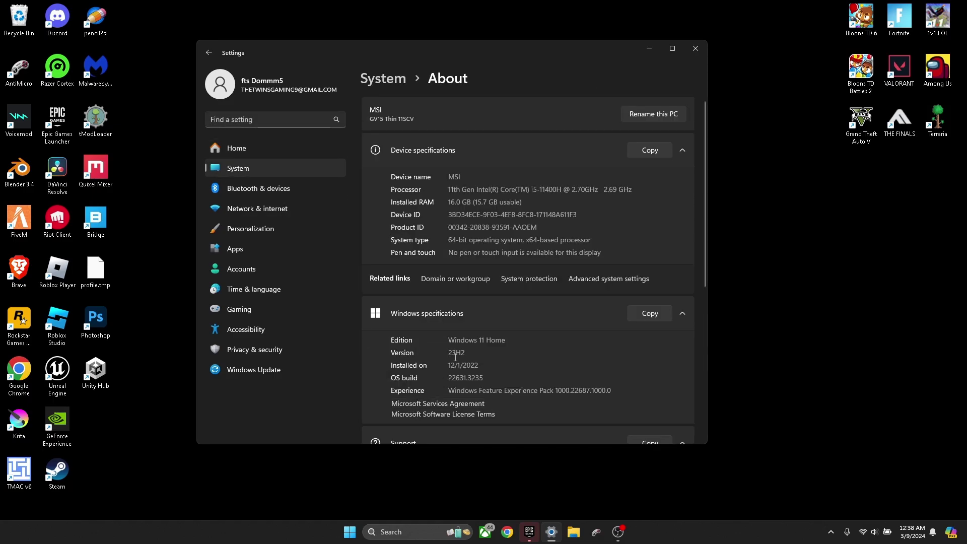
left_click(600, 280)
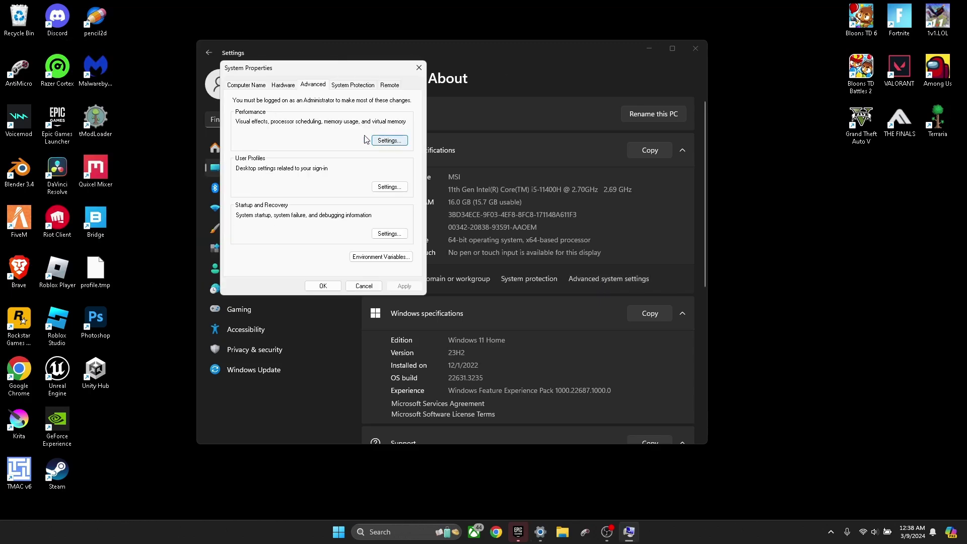
- Choose Adjust for best performance, keep Show thumbnails instead of icons, and apply
left_click(389, 140)
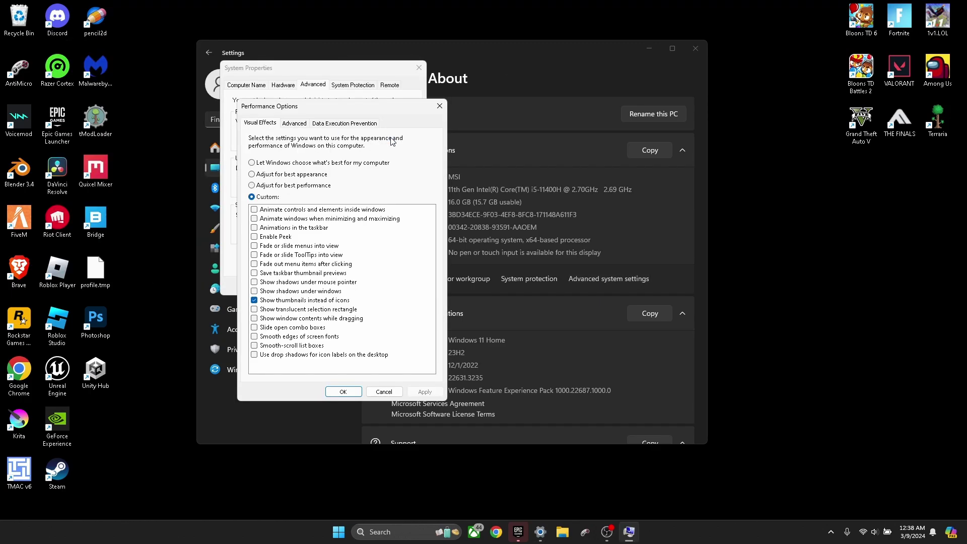
left_click(278, 186)
left_click(255, 301)
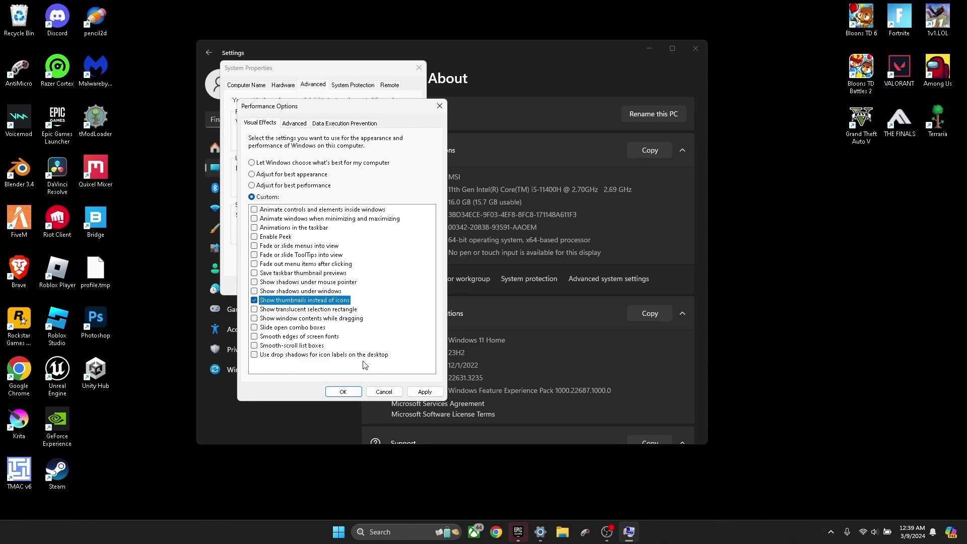
left_click(424, 392)
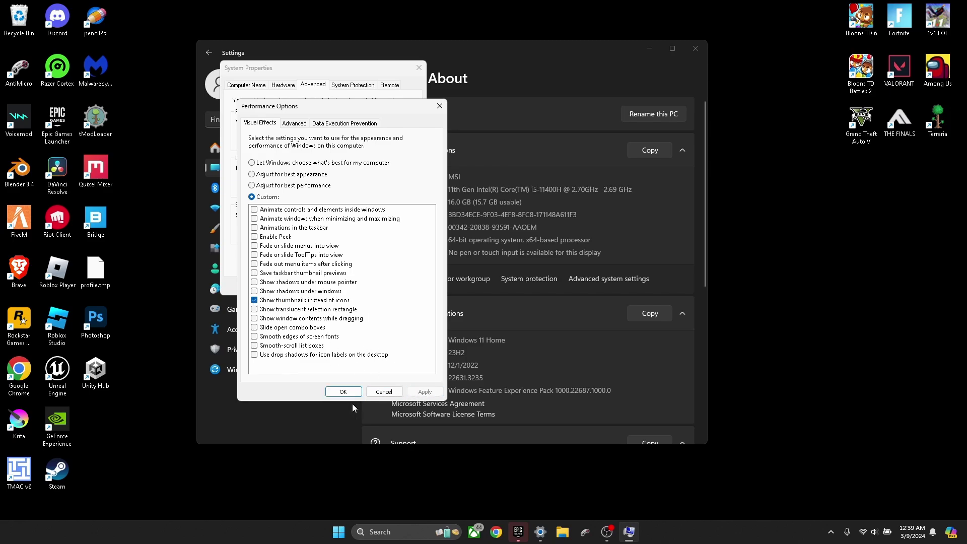
left_click(343, 392)
- Open the connected Wi-Fi network's properties and scroll through its DNS server settings
left_click(329, 287)
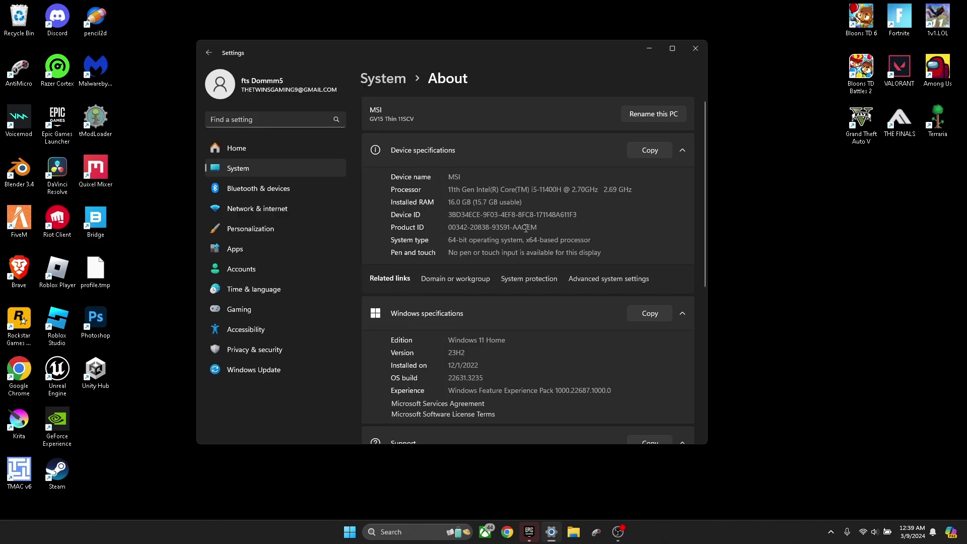
left_click(257, 208)
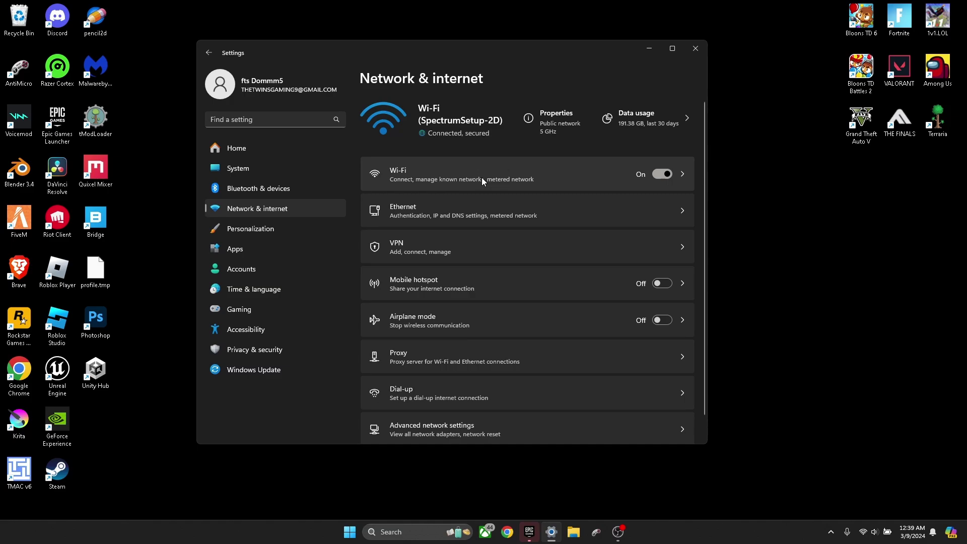
left_click(482, 178)
left_click(468, 177)
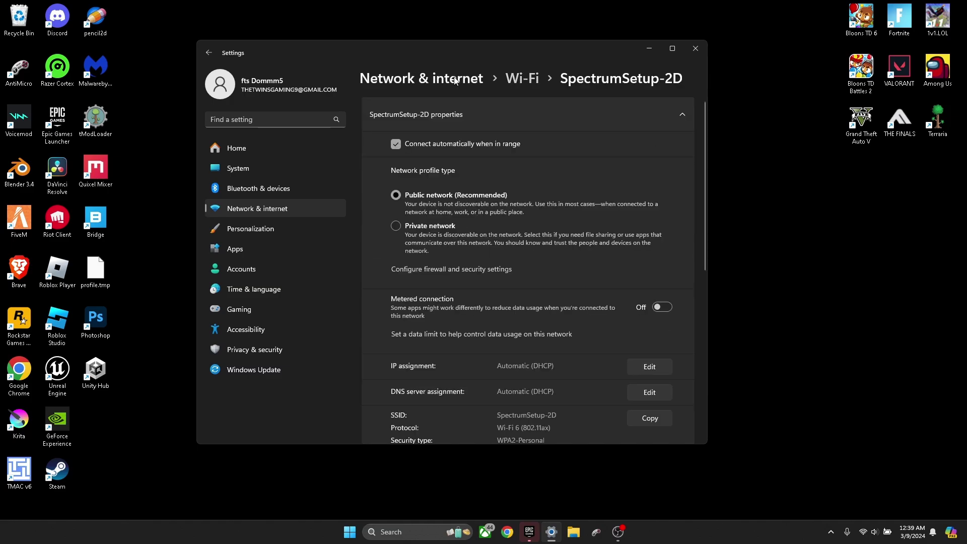
left_click(517, 84)
left_click(466, 173)
scroll(509, 260, "down", 4)
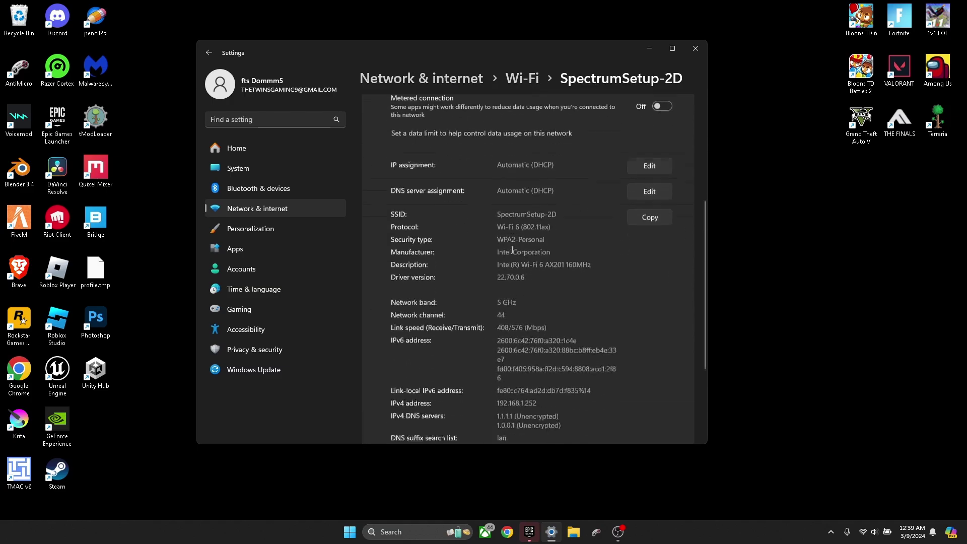
scroll(512, 249, "down", 3)
scroll(513, 260, "up", 6)
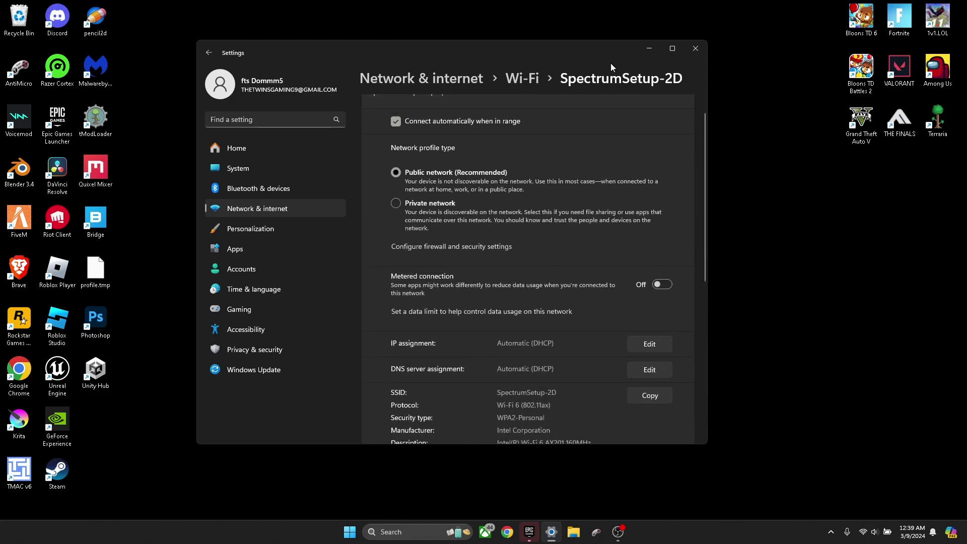
- Launch Control Panel from Windows search and view all its items
key("super")
type("c")
left_click(474, 217)
scroll(454, 234, "down", 1)
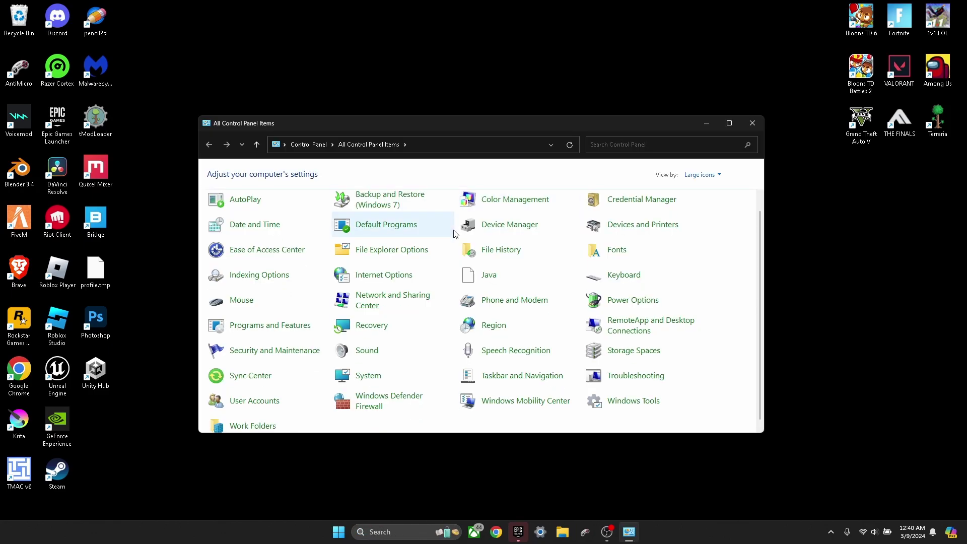
- Via Network and Sharing Center, give Wi-Fi's TCP/IPv4 DNS servers 1.1.1.1 and 1.0.0.1
key("ctrl+f")
type("wifi")
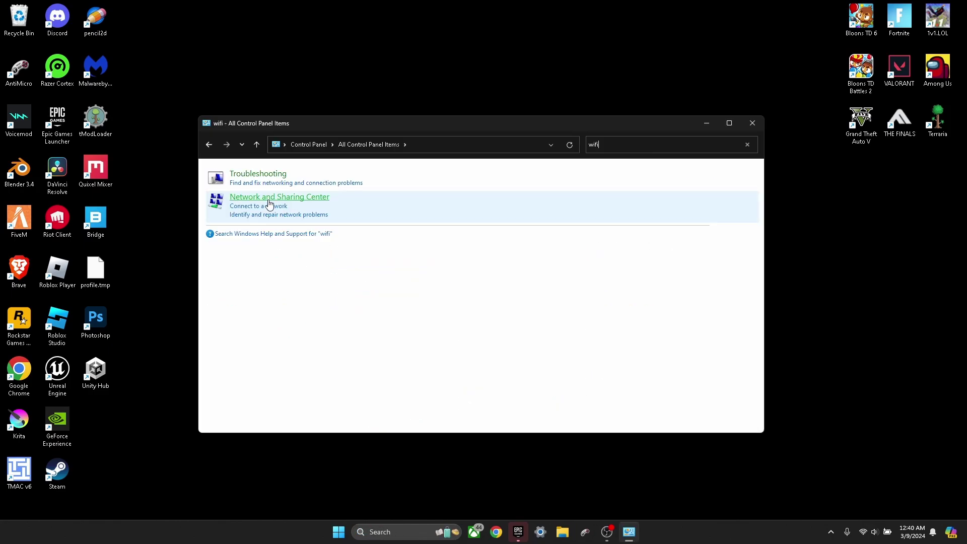
left_click(306, 199)
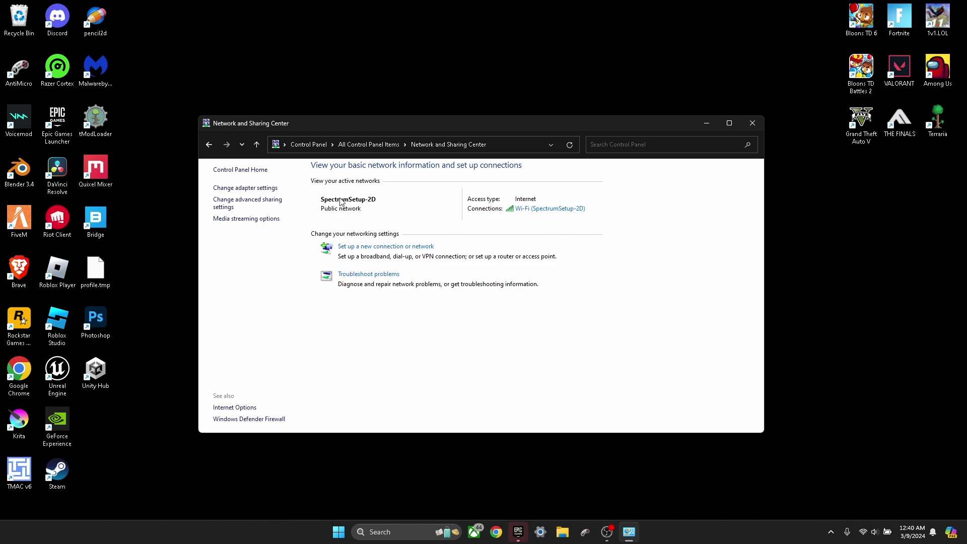
left_click(560, 210)
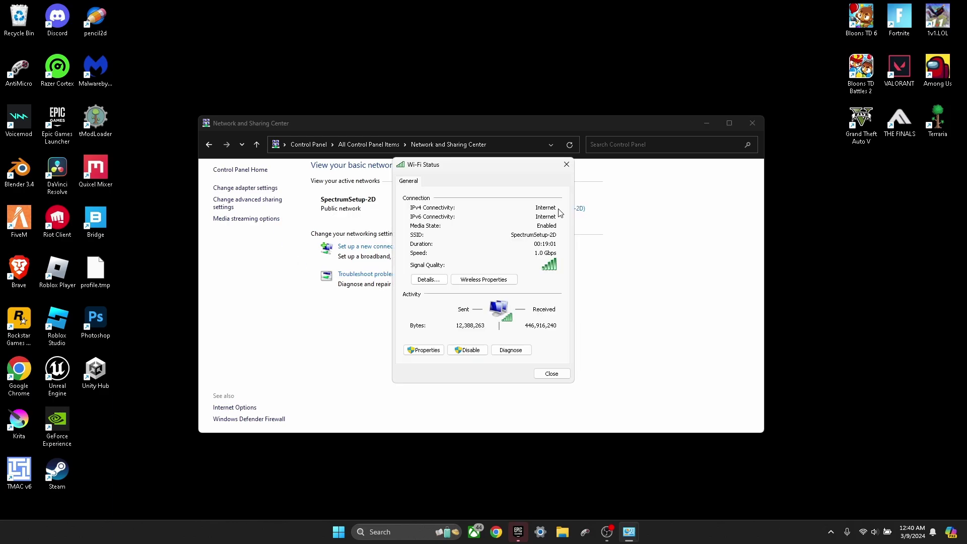
left_click_drag(544, 167, 490, 159)
left_click(407, 352)
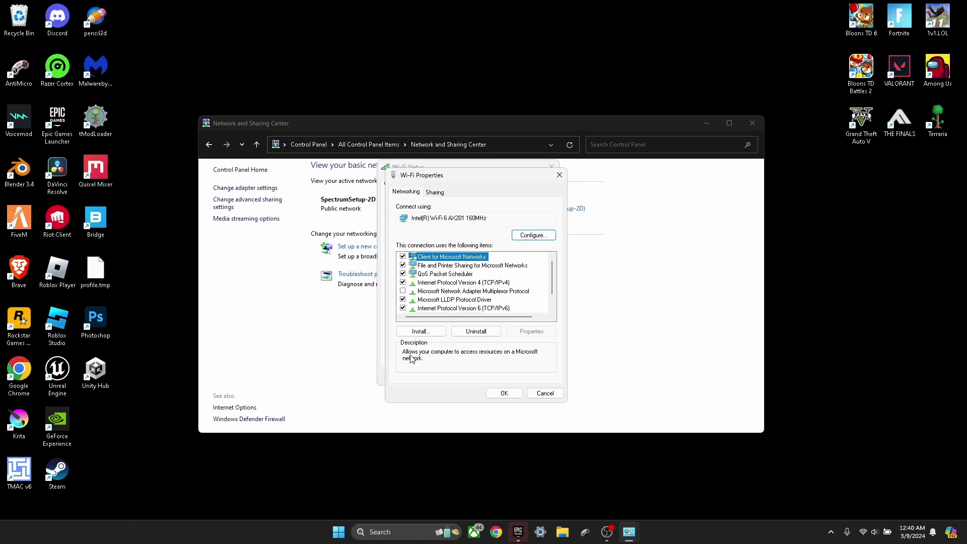
scroll(426, 278, "down", 1)
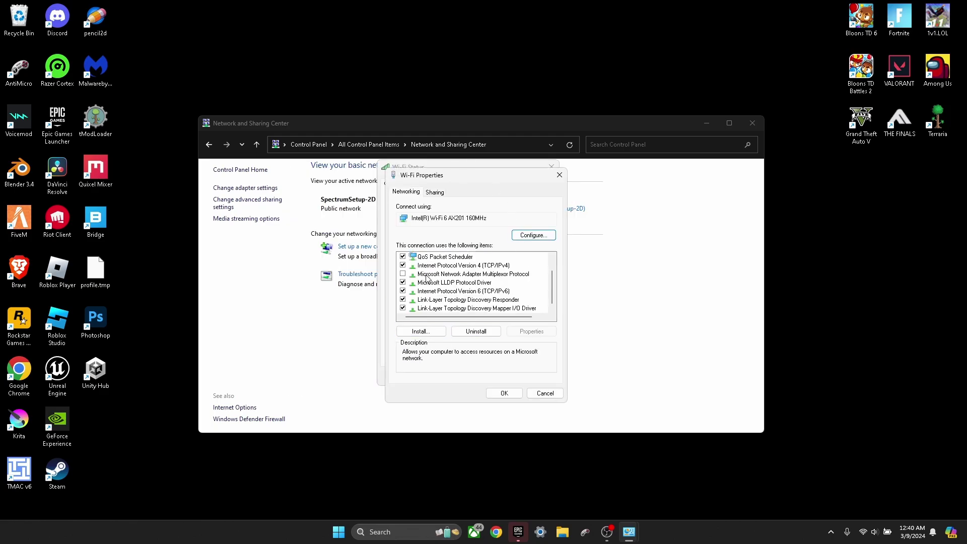
left_click(431, 266)
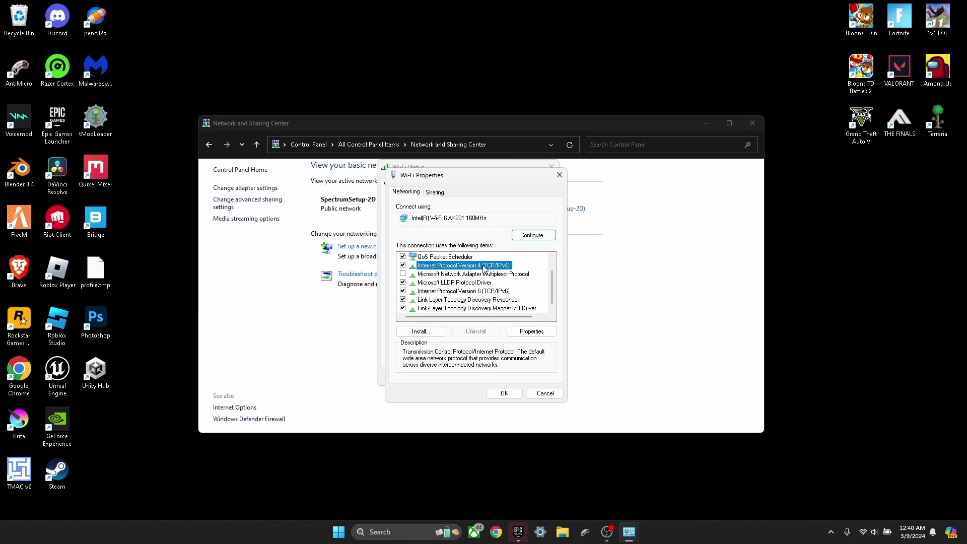
left_click(539, 332)
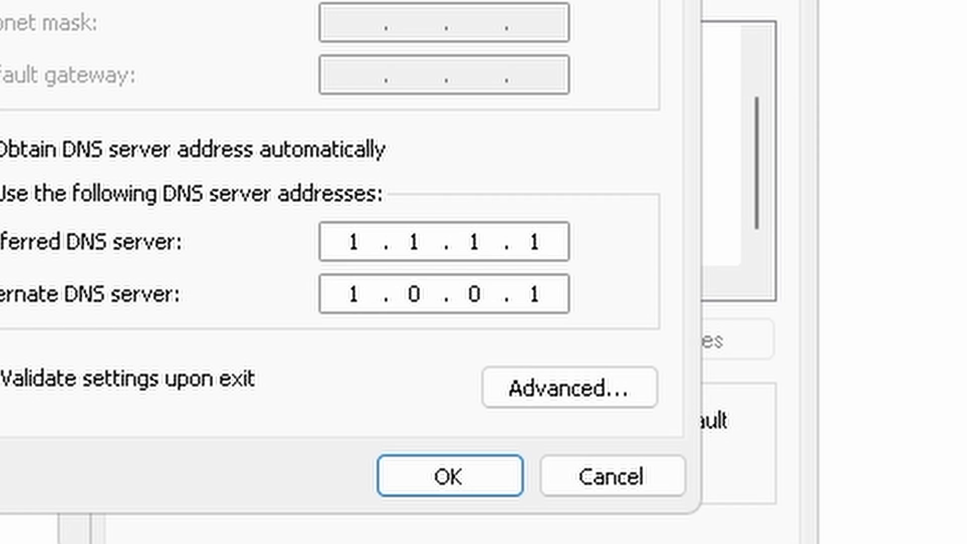
left_click(445, 478)
- Apply Fortnite's Library options without High Resolution Textures, DirectX 12 Shaders or pre-downloaded streamed assets
left_click(521, 538)
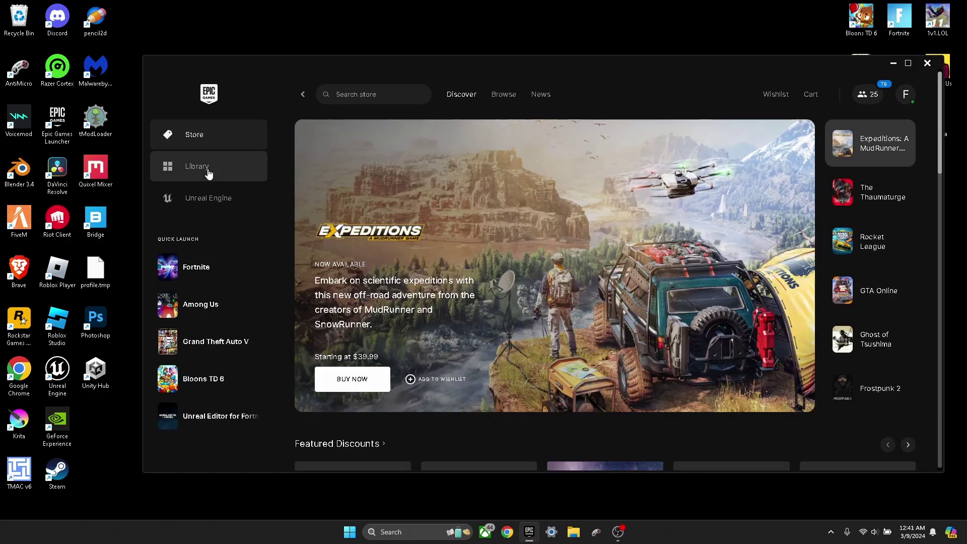
left_click(205, 173)
scroll(537, 323, "down", 10)
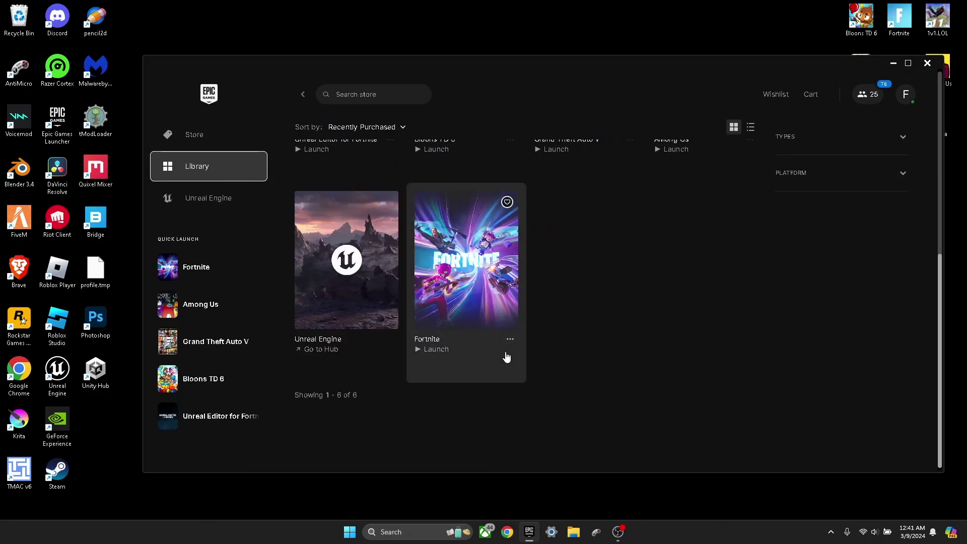
left_click(507, 358)
left_click(693, 163)
left_click(510, 339)
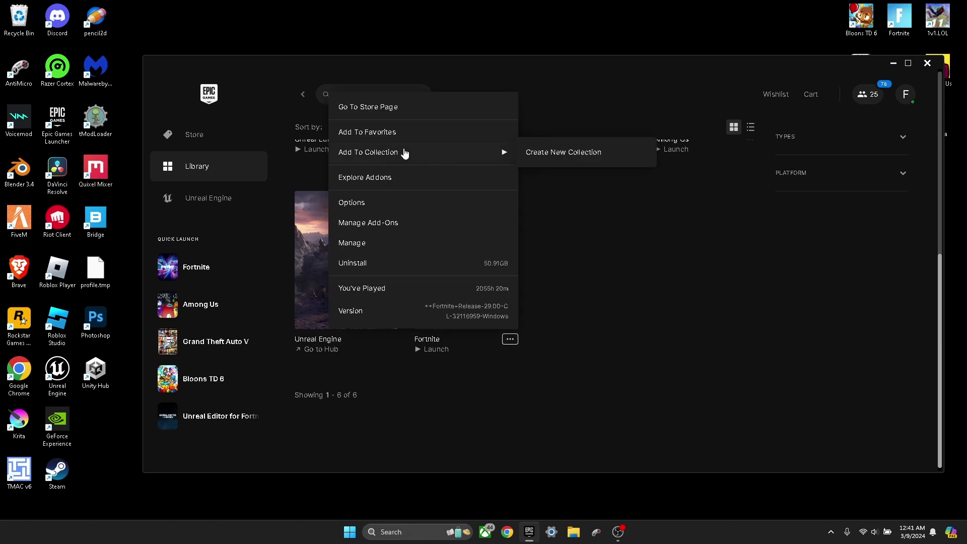
left_click(360, 202)
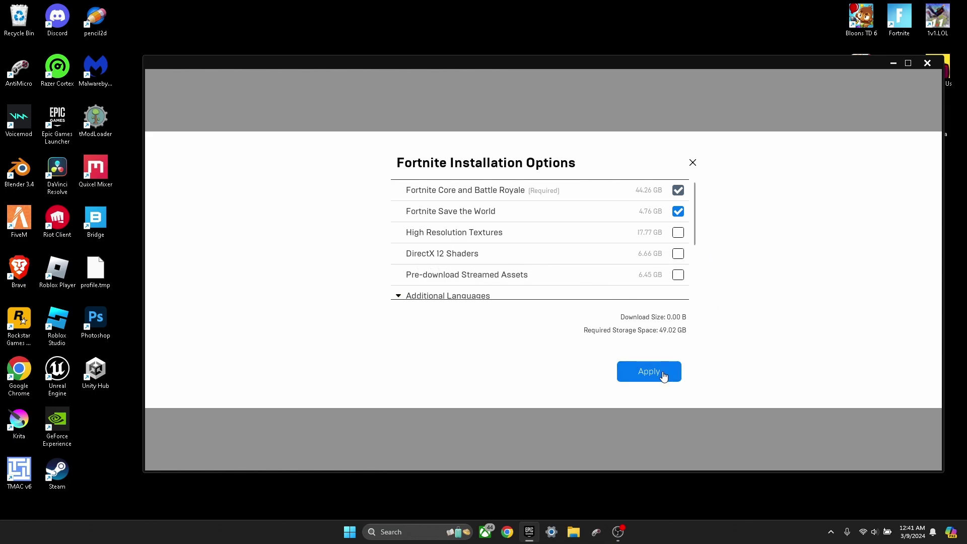
left_click(693, 163)
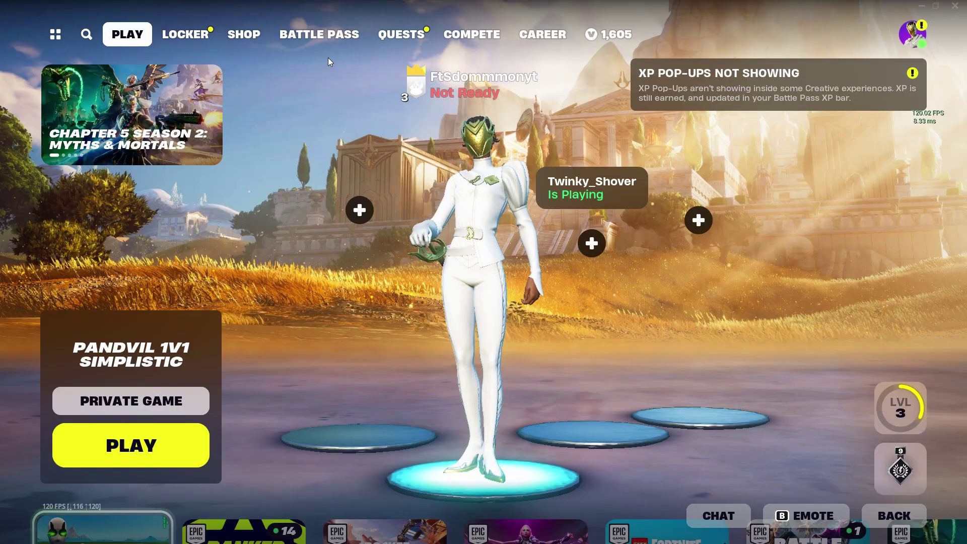
- Open Fortnite's settings from the lobby menu and try frame rate limits 120–165, ending at 144 FPS
left_click(913, 30)
left_click(664, 404)
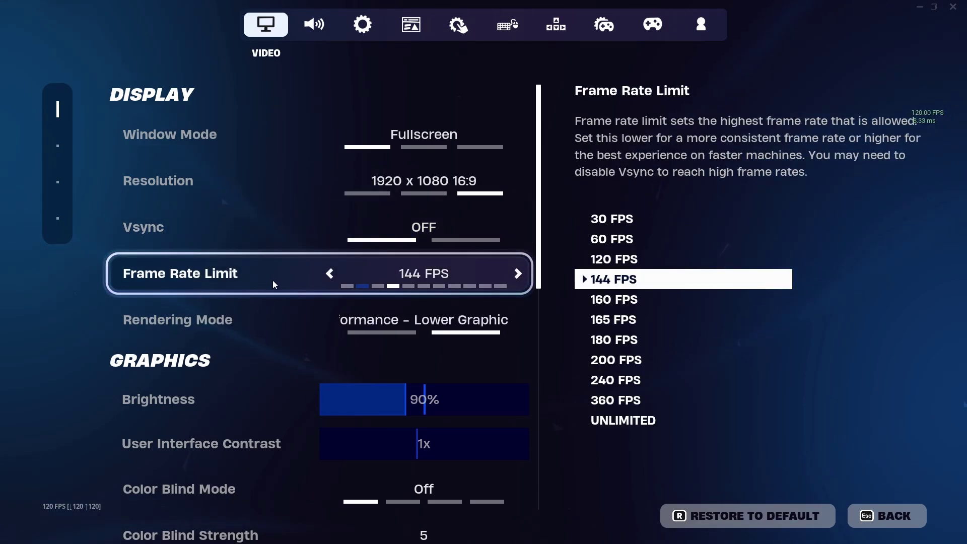
left_click(332, 274)
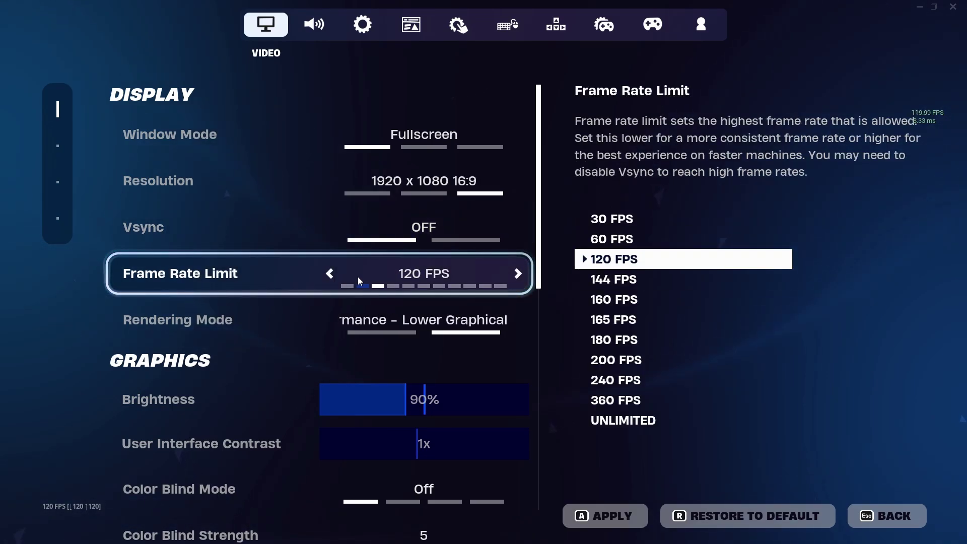
left_click(518, 275)
left_click(330, 275)
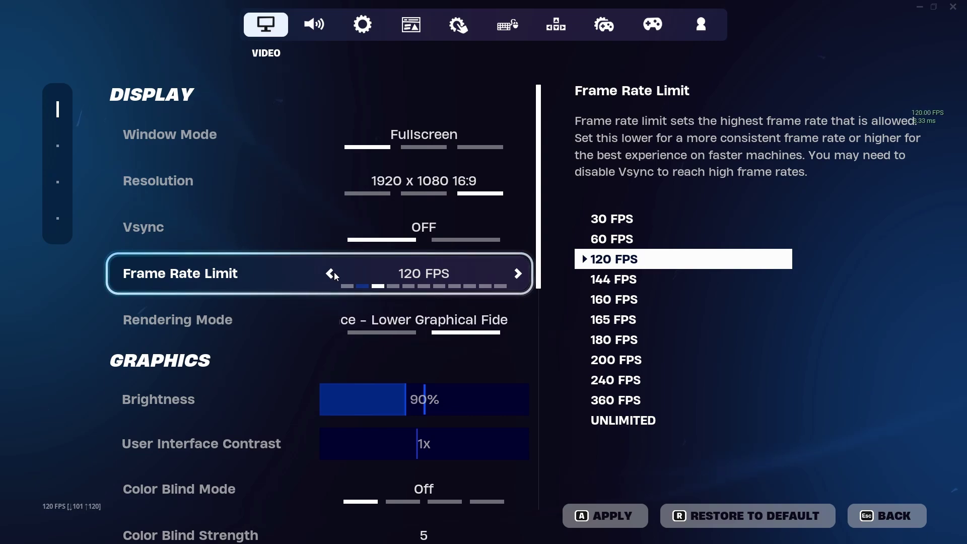
left_click(522, 272)
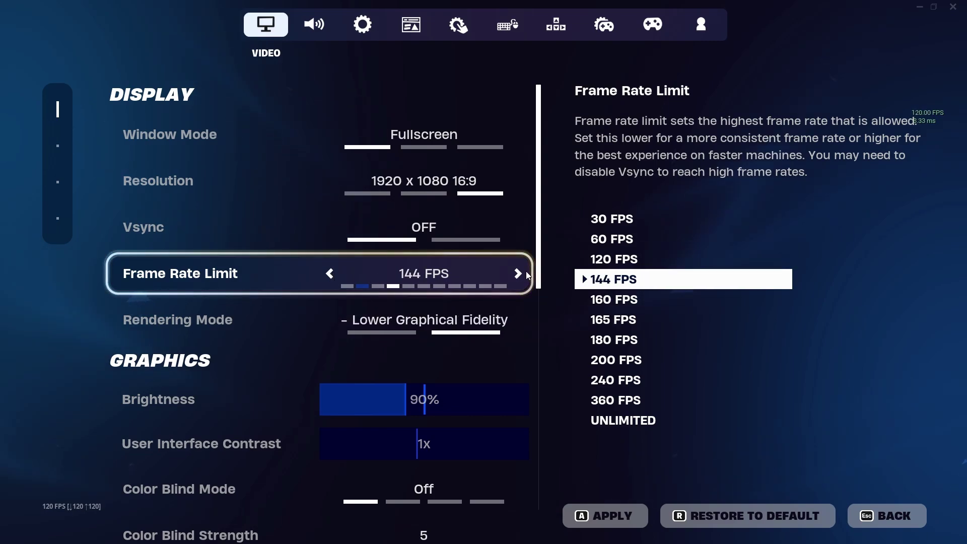
left_click(518, 274)
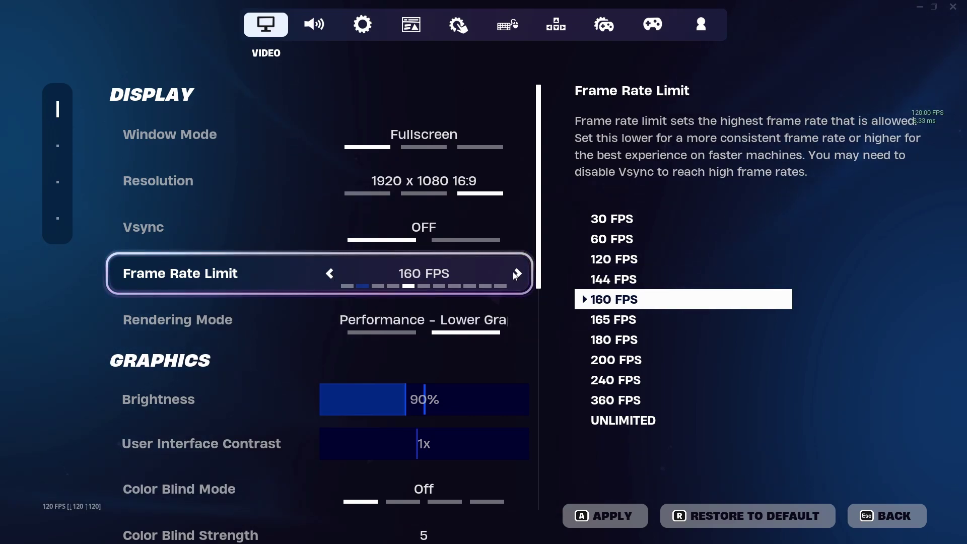
left_click(513, 272)
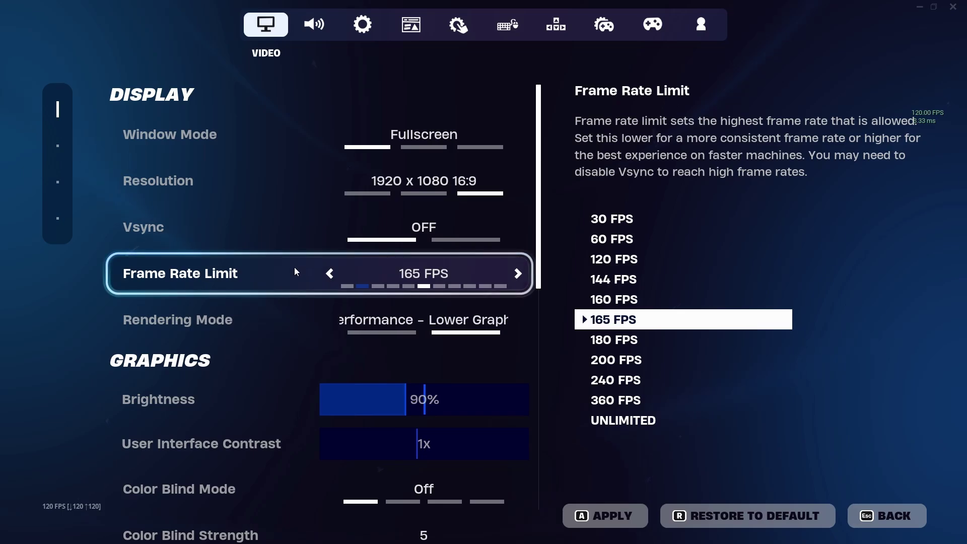
left_click(322, 273)
left_click(322, 272)
left_click(322, 272)
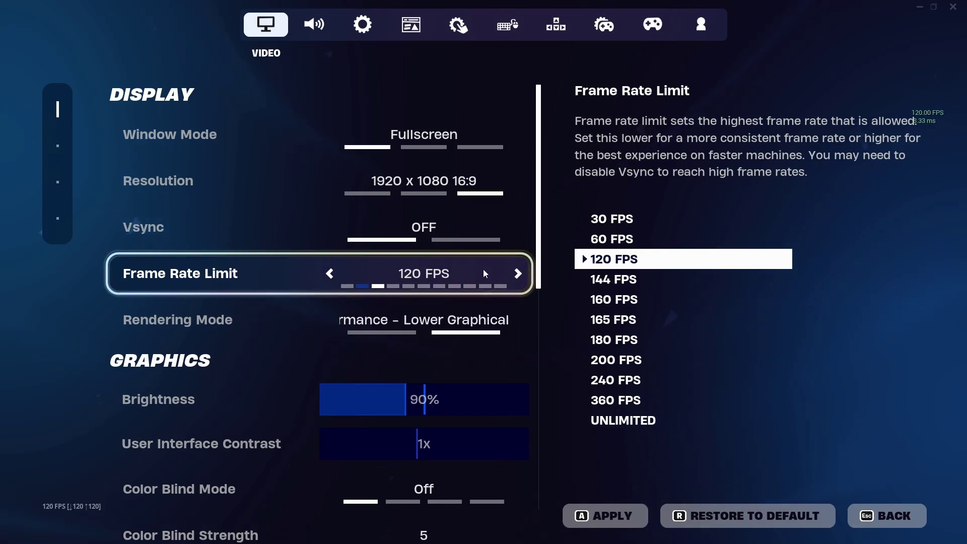
left_click(524, 274)
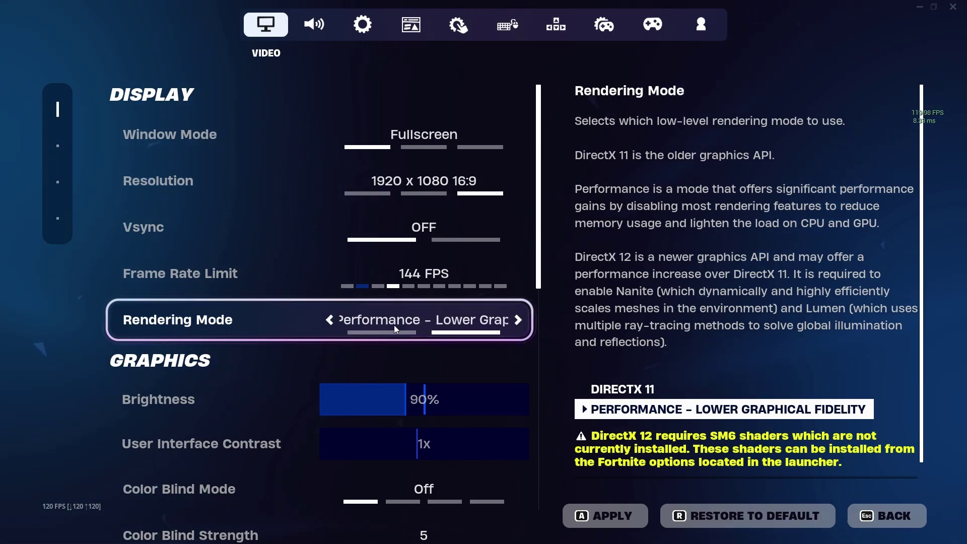
- Drag the Graphics Quality 3D Resolution slider from 80% up to 90%
scroll(400, 325, "down", 4)
scroll(406, 241, "down", 4)
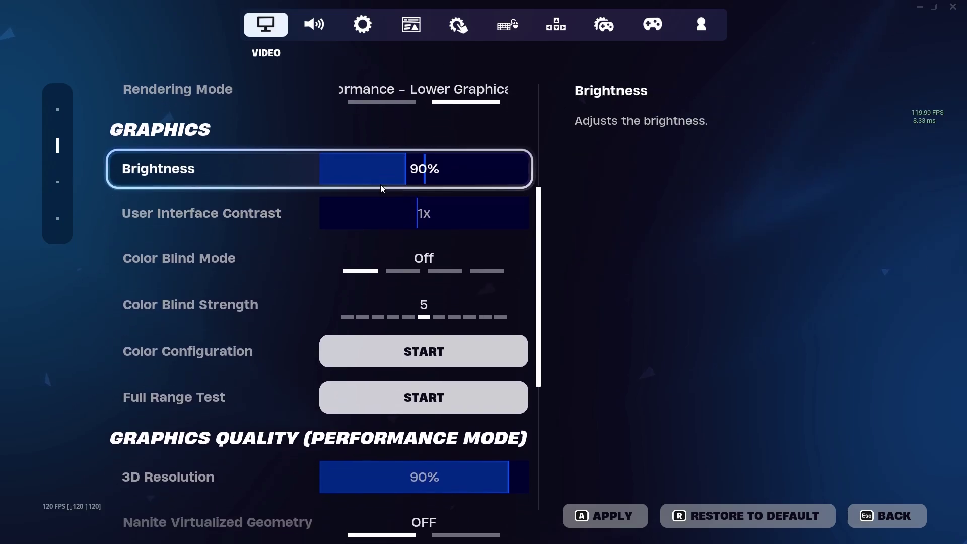
scroll(436, 106, "up", 2)
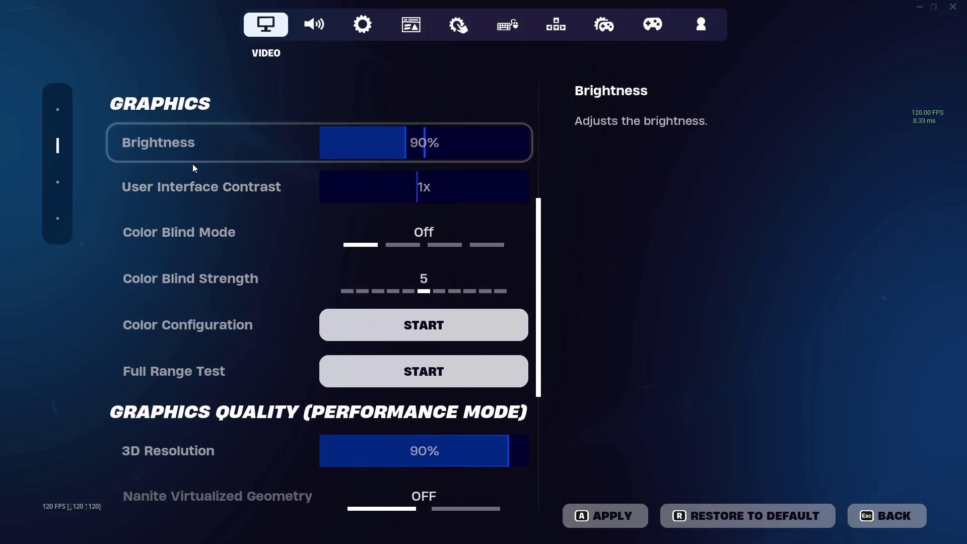
scroll(247, 284, "down", 1)
scroll(246, 284, "down", 2)
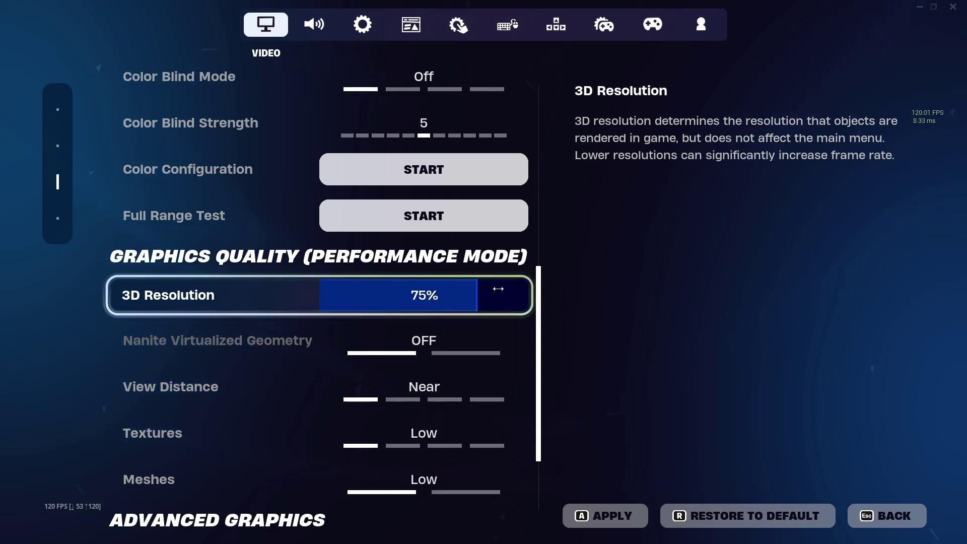
left_click_drag(498, 289, 490, 290)
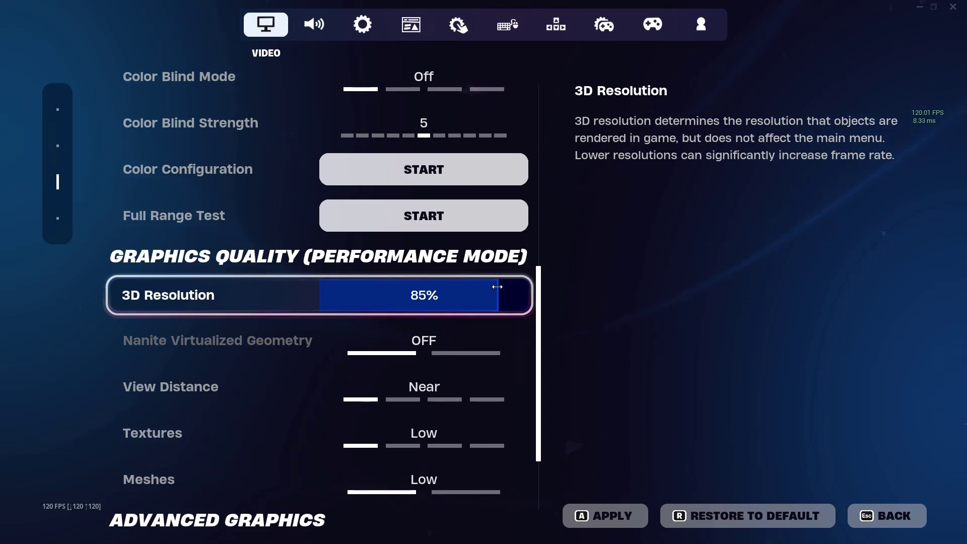
left_click_drag(501, 286, 506, 286)
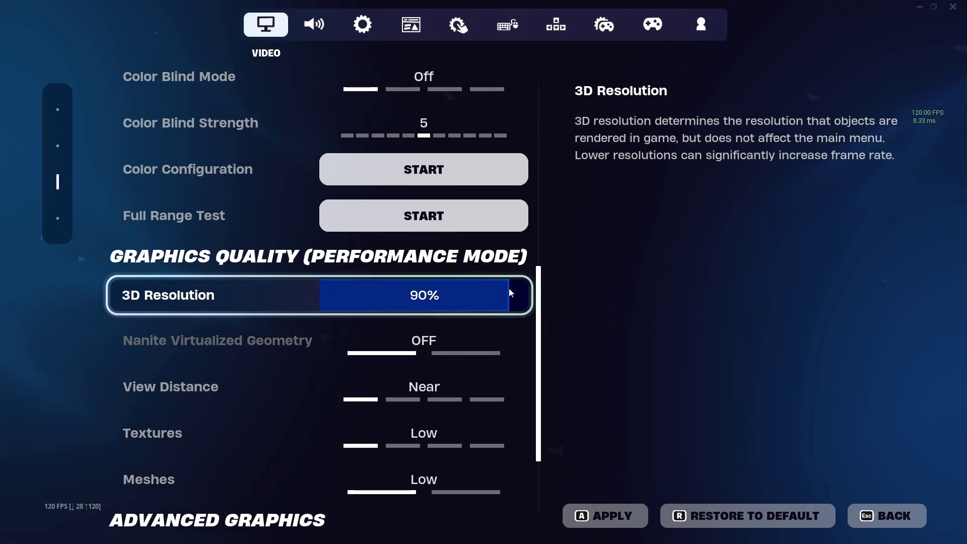
scroll(512, 293, "down", 3)
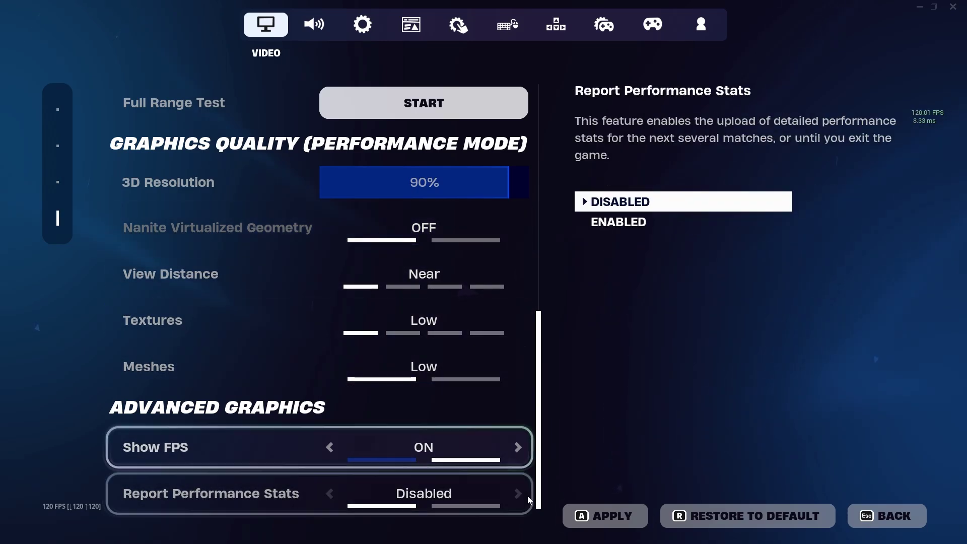
left_click(411, 25)
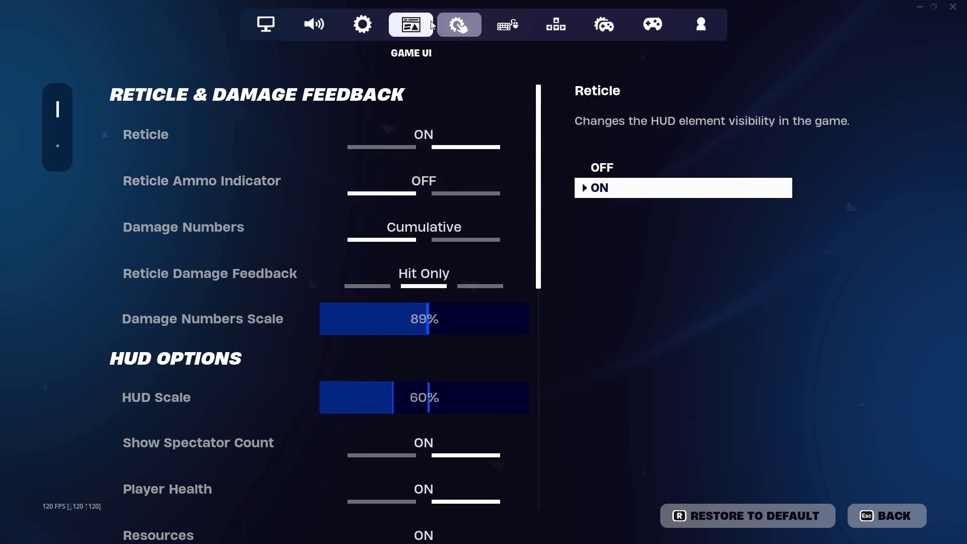
- Browse Fortnite's Game UI, Controller and Account settings tabs
scroll(430, 313, "down", 1)
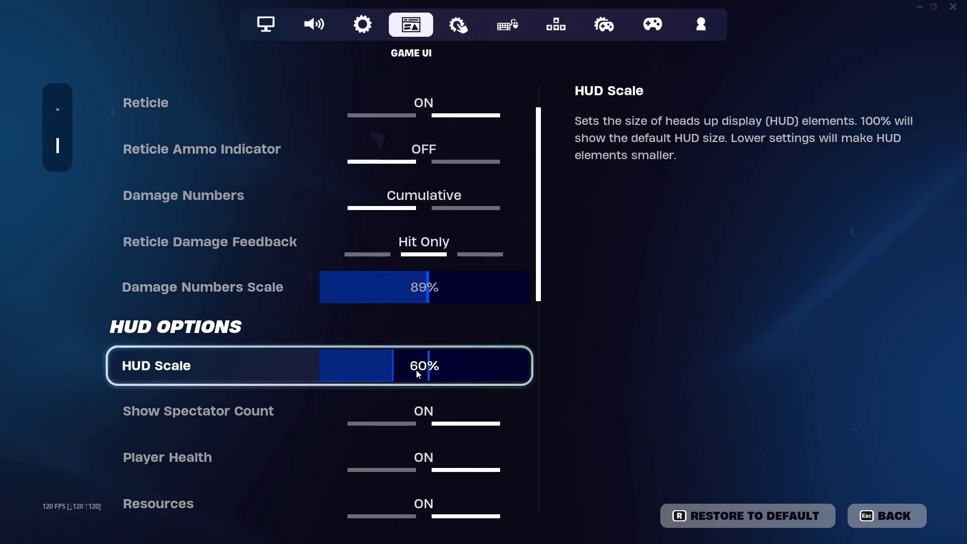
scroll(397, 367, "up", 1)
left_click(650, 29)
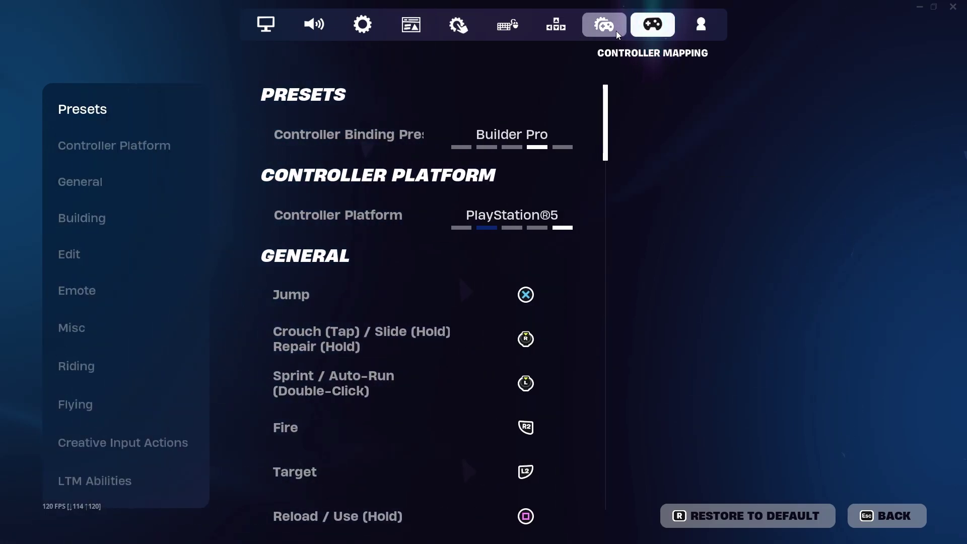
left_click(615, 31)
left_click(651, 27)
left_click(700, 26)
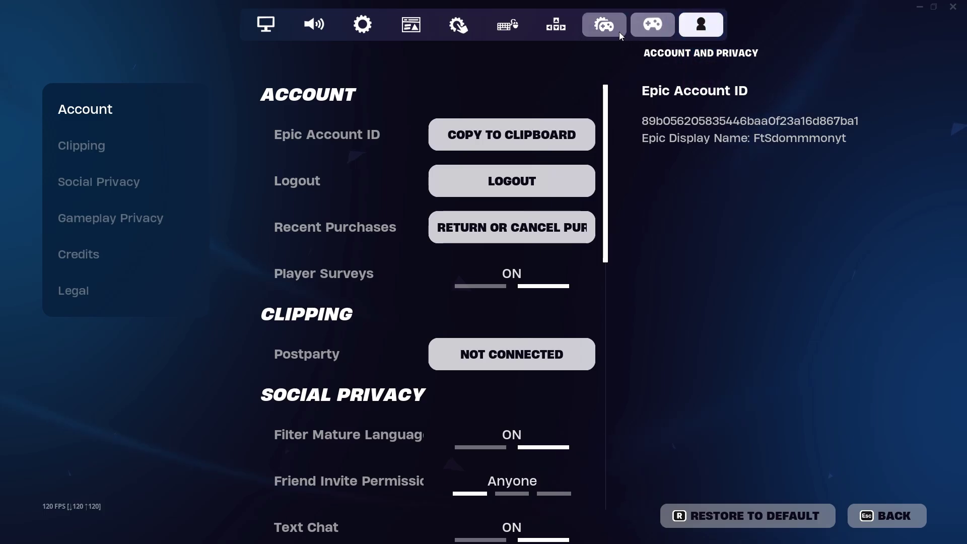
left_click(413, 26)
- Scroll the Game tab down to Replays to check every recording option is OFF
left_click(362, 26)
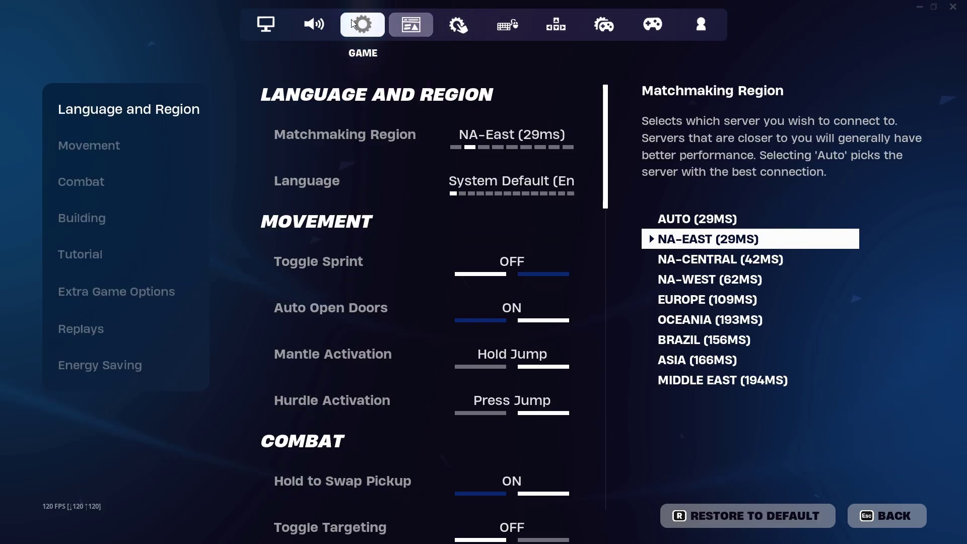
scroll(398, 203, "down", 2)
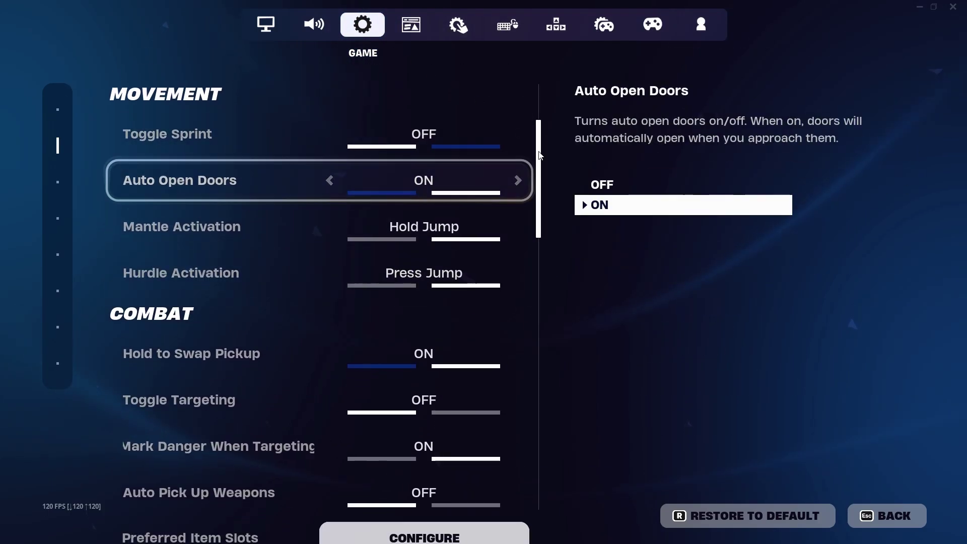
scroll(544, 281, "down", 9)
scroll(545, 280, "down", 10)
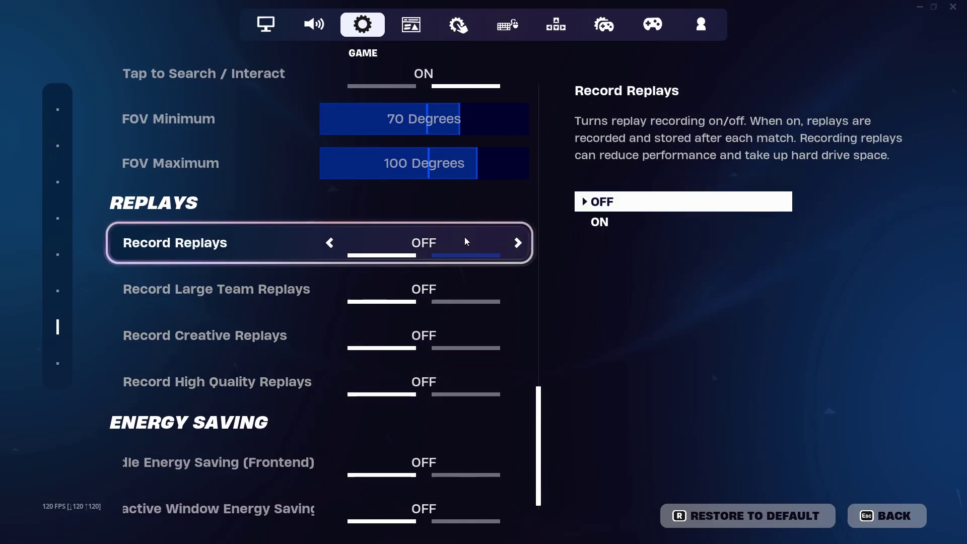
scroll(455, 279, "up", 2)
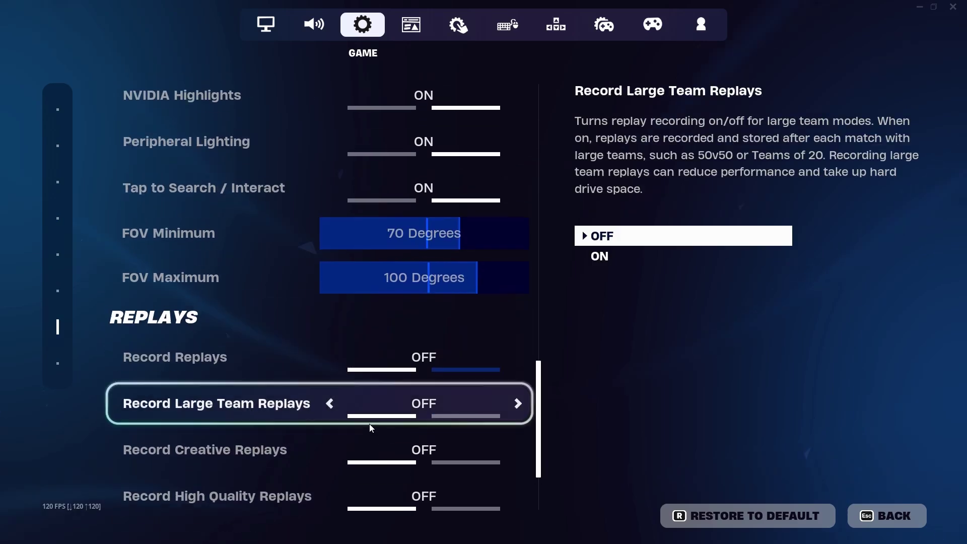
scroll(407, 450, "up", 15)
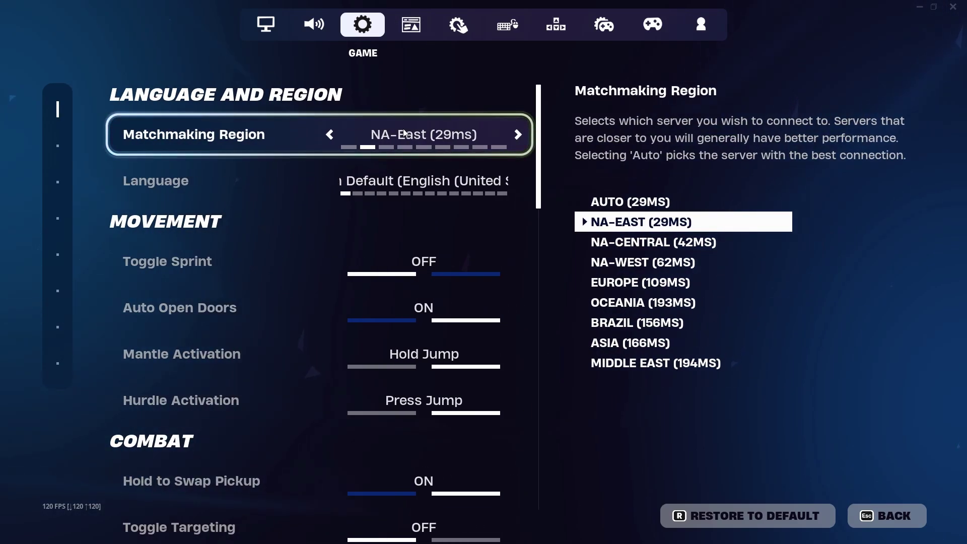
- Switch the Matchmaking Region to Auto, then back to NA-East
left_click(326, 137)
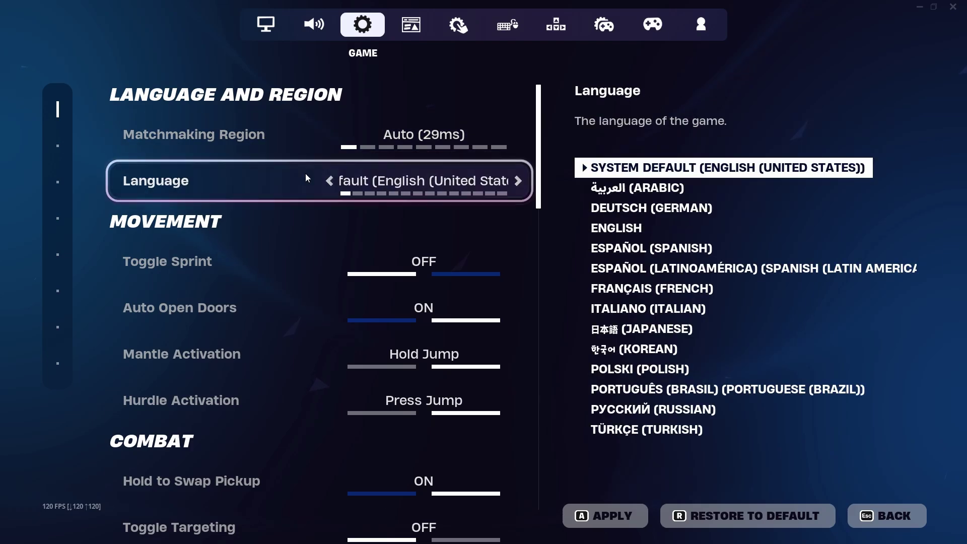
left_click(519, 136)
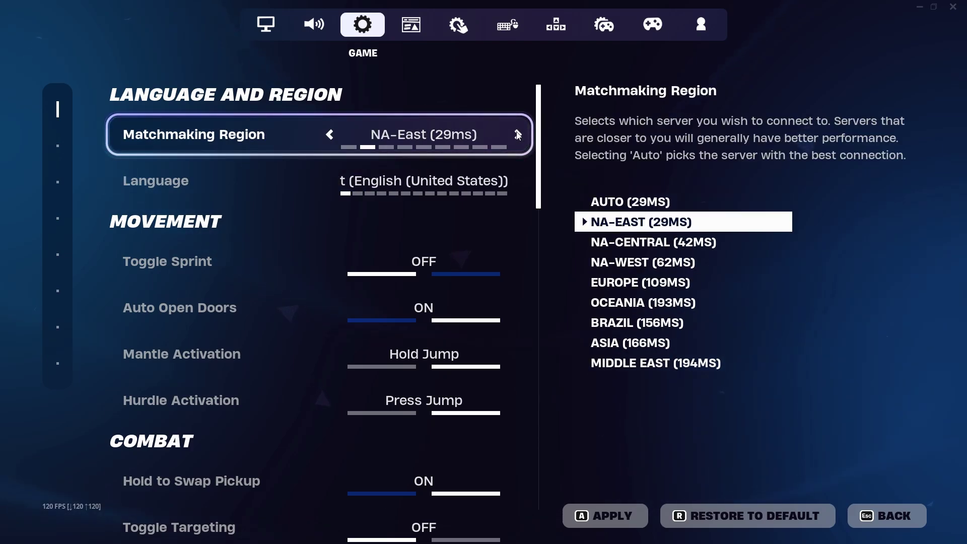